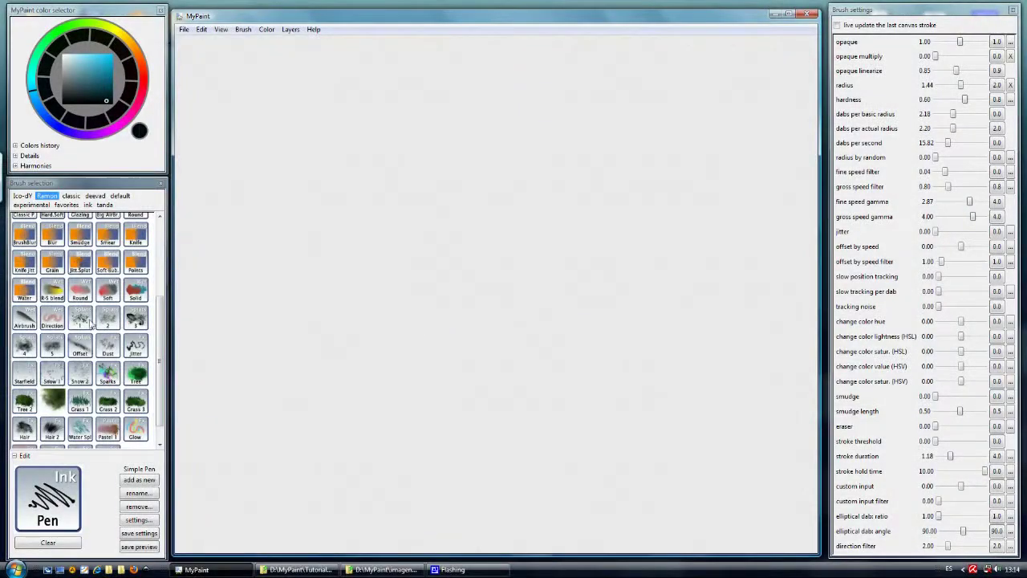
- Try the Splats 1 and Splats 2 brushes with black test strokes on the empty canvas
click(81, 321)
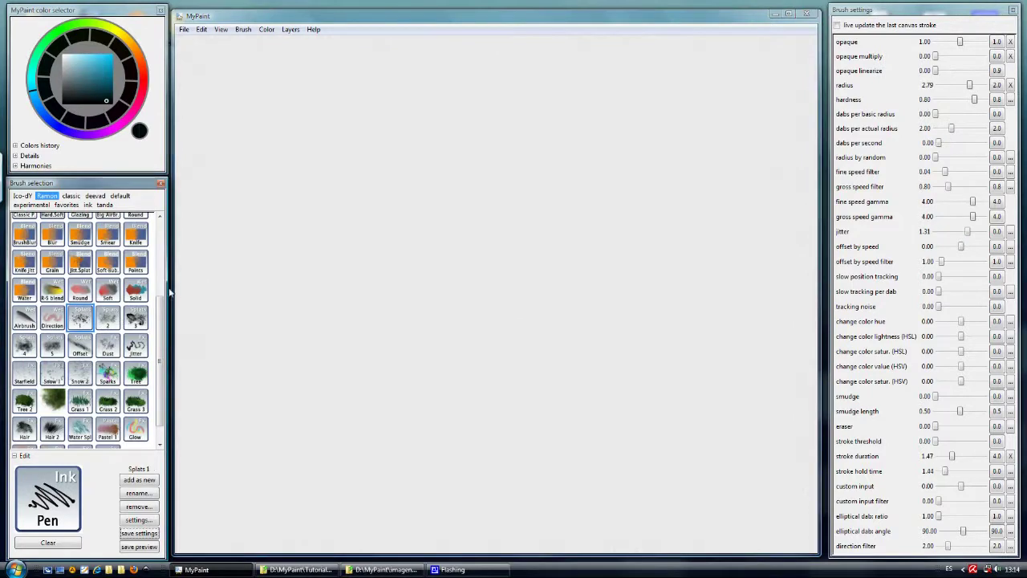
mouse_move(442, 267)
mouse_down()
mouse_move(472, 240)
mouse_move(489, 194)
mouse_move(457, 194)
mouse_move(438, 169)
mouse_move(410, 220)
mouse_move(450, 249)
mouse_move(440, 233)
mouse_move(470, 274)
mouse_move(521, 203)
mouse_move(518, 140)
mouse_move(531, 232)
mouse_move(546, 181)
mouse_move(503, 168)
mouse_move(446, 106)
mouse_move(404, 181)
mouse_move(344, 222)
mouse_move(432, 228)
mouse_move(425, 266)
mouse_move(329, 299)
mouse_move(250, 235)
mouse_move(312, 330)
mouse_move(330, 330)
mouse_move(367, 287)
mouse_move(419, 275)
mouse_move(384, 277)
mouse_move(377, 261)
mouse_move(320, 261)
mouse_move(380, 321)
mouse_move(396, 385)
mouse_move(380, 413)
mouse_move(351, 357)
mouse_move(361, 337)
mouse_move(231, 207)
mouse_move(265, 330)
mouse_move(385, 337)
mouse_move(445, 120)
mouse_move(378, 241)
mouse_move(350, 160)
mouse_move(370, 108)
mouse_move(400, 111)
mouse_move(460, 149)
mouse_up()
click(110, 321)
click(156, 317)
- Paint several black test strokes with the Splats 3 brush, and clear the canvas
click(139, 319)
mouse_move(365, 273)
mouse_down()
mouse_move(236, 153)
mouse_move(392, 317)
mouse_move(472, 440)
mouse_up()
mouse_move(381, 313)
mouse_down()
mouse_move(482, 465)
mouse_move(365, 293)
mouse_move(381, 353)
mouse_move(372, 510)
mouse_up()
mouse_move(369, 361)
mouse_down()
mouse_move(345, 446)
mouse_move(289, 473)
mouse_up()
drag(365, 382, 286, 340)
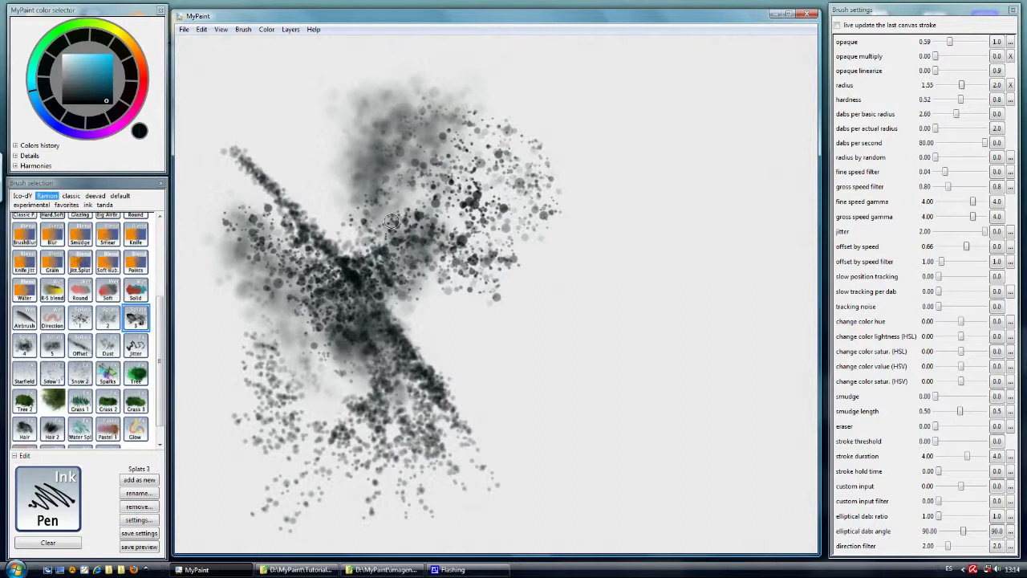
key(Delete)
- Set the canvas background to the solid black pattern and the brush colour to light blue
click(267, 29)
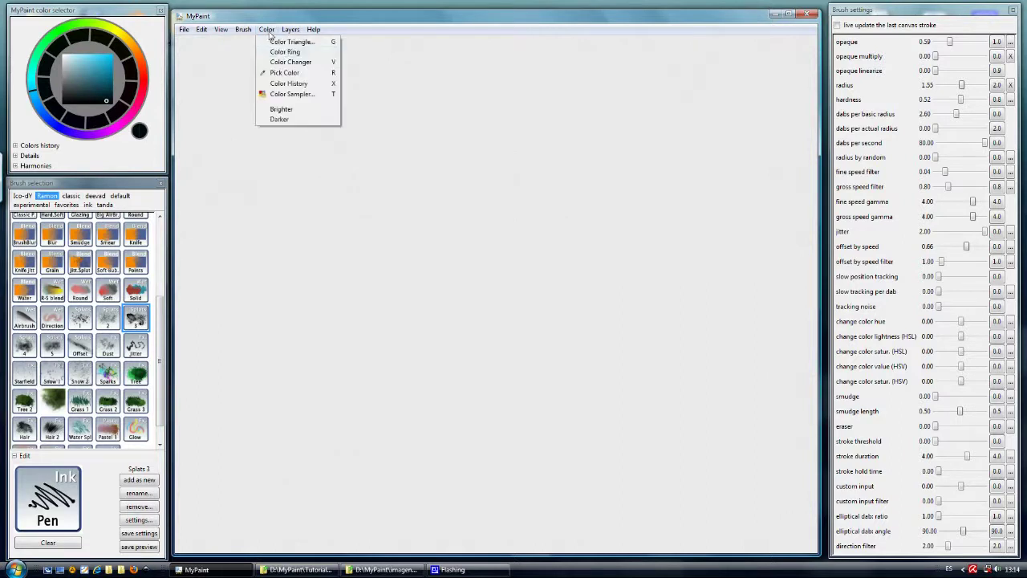
mouse_move(290, 29)
click(309, 53)
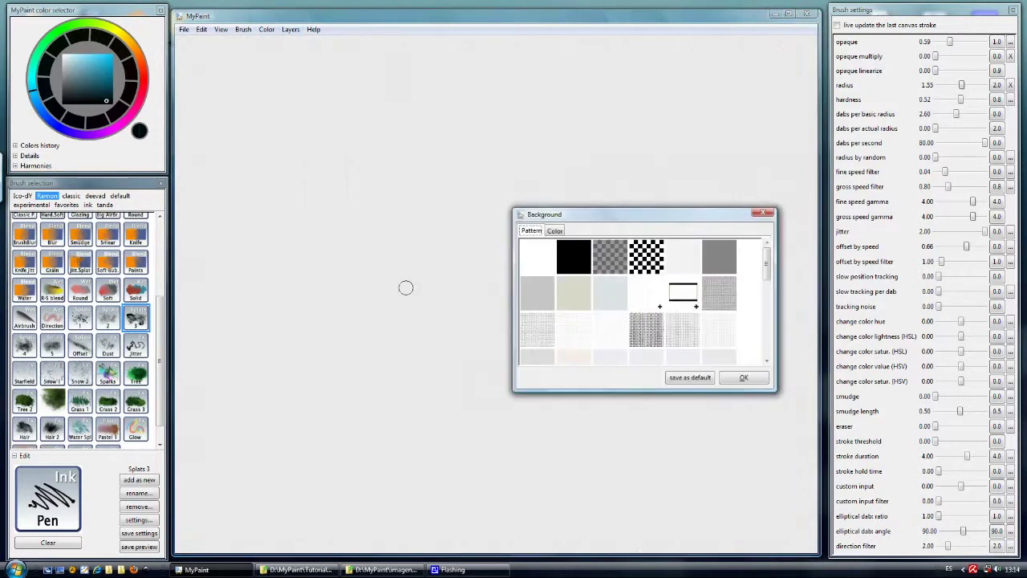
click(577, 254)
click(743, 377)
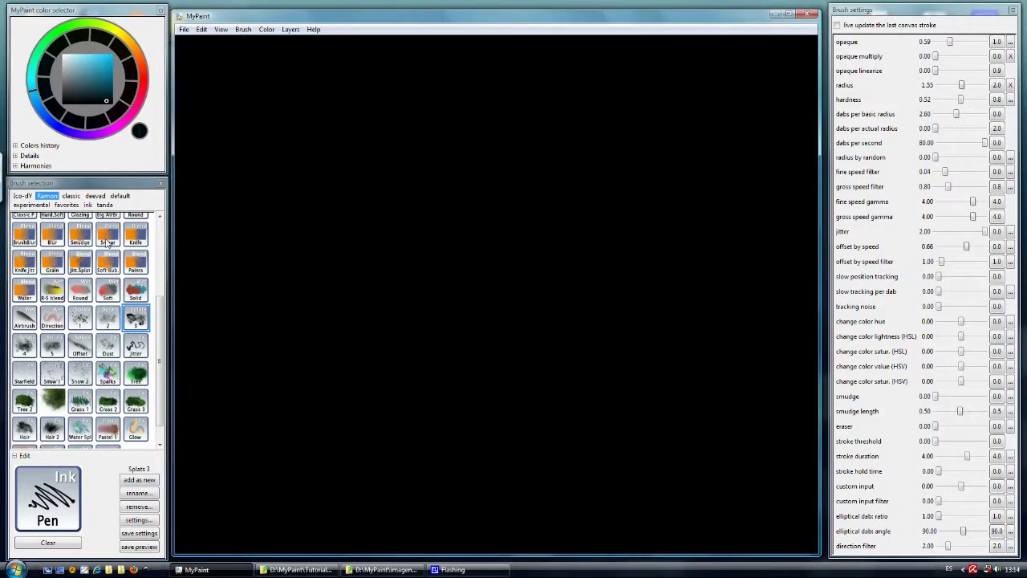
drag(95, 65, 81, 57)
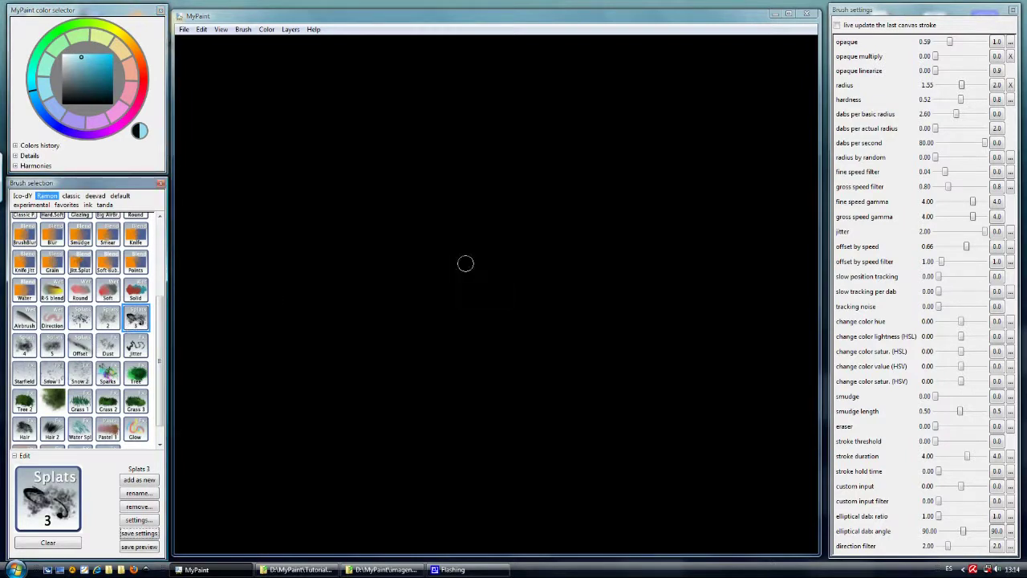
- Paint a galaxy-like diagonal cloud of light blue dots with the Splats 3 brush, and clear the canvas
mouse_move(484, 280)
mouse_down()
mouse_move(480, 291)
mouse_move(481, 261)
mouse_move(454, 237)
mouse_move(518, 289)
mouse_move(473, 249)
mouse_move(463, 255)
mouse_move(514, 282)
mouse_move(454, 241)
mouse_move(482, 263)
mouse_move(452, 228)
mouse_move(433, 241)
mouse_move(457, 241)
mouse_move(489, 277)
mouse_move(458, 236)
mouse_move(484, 295)
mouse_move(515, 271)
mouse_move(492, 245)
mouse_move(480, 301)
mouse_move(438, 241)
mouse_move(561, 321)
mouse_move(426, 249)
mouse_move(565, 317)
mouse_move(500, 279)
mouse_up()
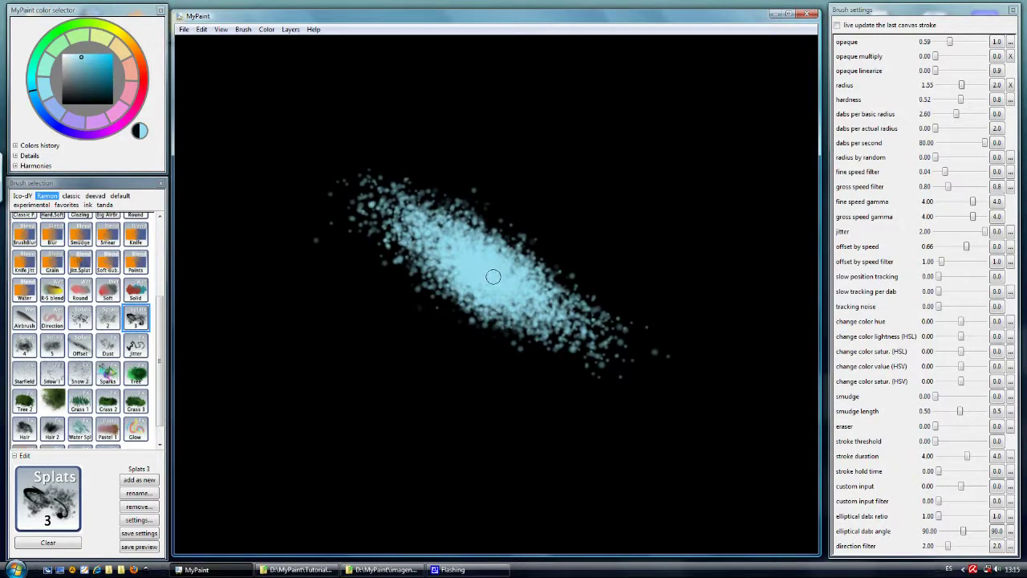
mouse_move(473, 268)
mouse_down()
mouse_move(490, 269)
mouse_move(514, 240)
mouse_move(461, 293)
mouse_move(498, 177)
mouse_move(482, 264)
mouse_move(497, 241)
mouse_move(450, 265)
mouse_move(505, 280)
mouse_move(481, 257)
mouse_move(514, 281)
mouse_move(457, 257)
mouse_move(498, 277)
mouse_move(360, 155)
mouse_up()
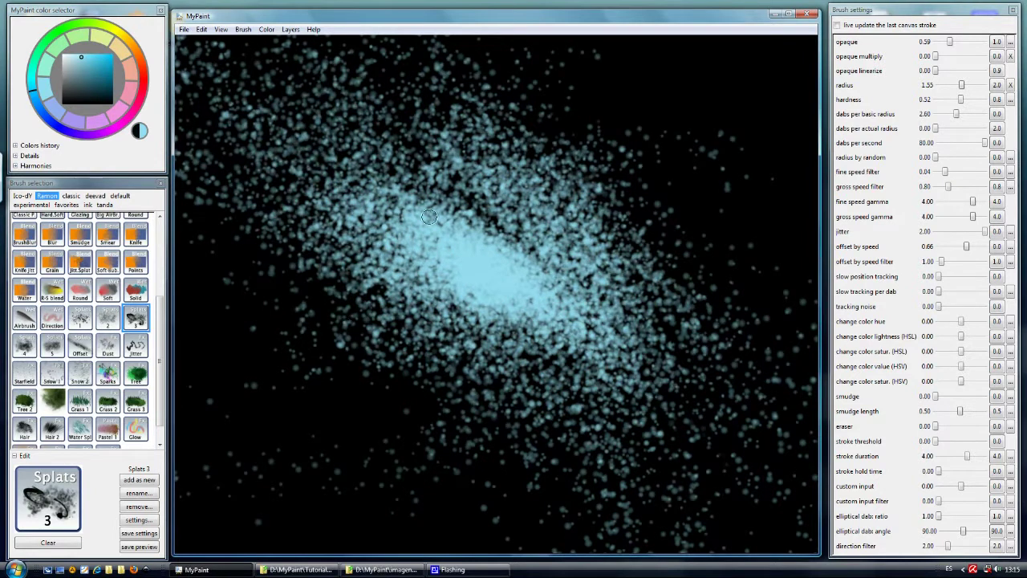
key(Delete)
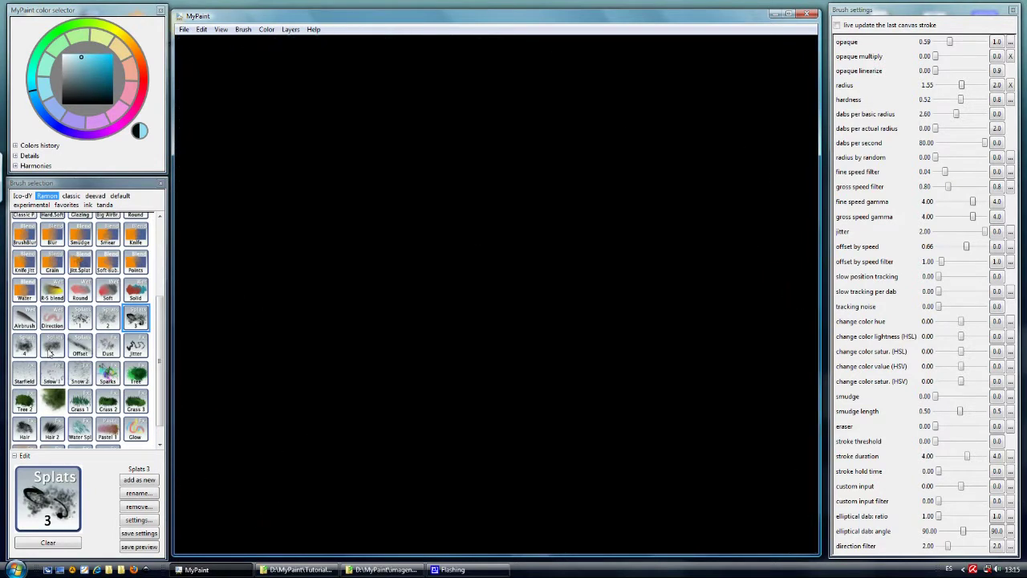
- Paint a long diagonal streak across the canvas with the Offset Splats brush, adding short strokes that cross it
click(88, 349)
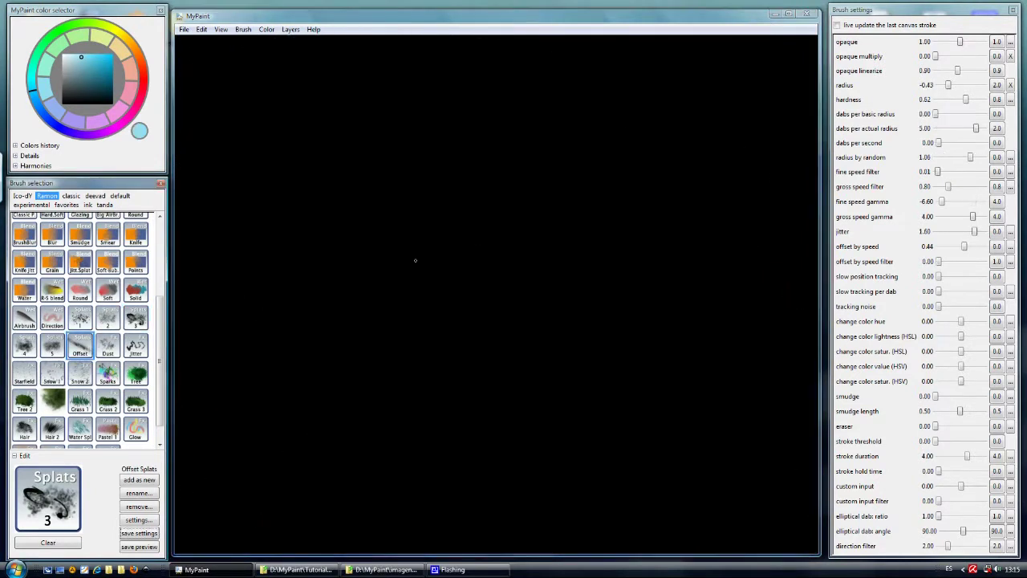
click(512, 278)
mouse_move(514, 280)
mouse_down()
mouse_move(345, 178)
mouse_move(482, 265)
mouse_up()
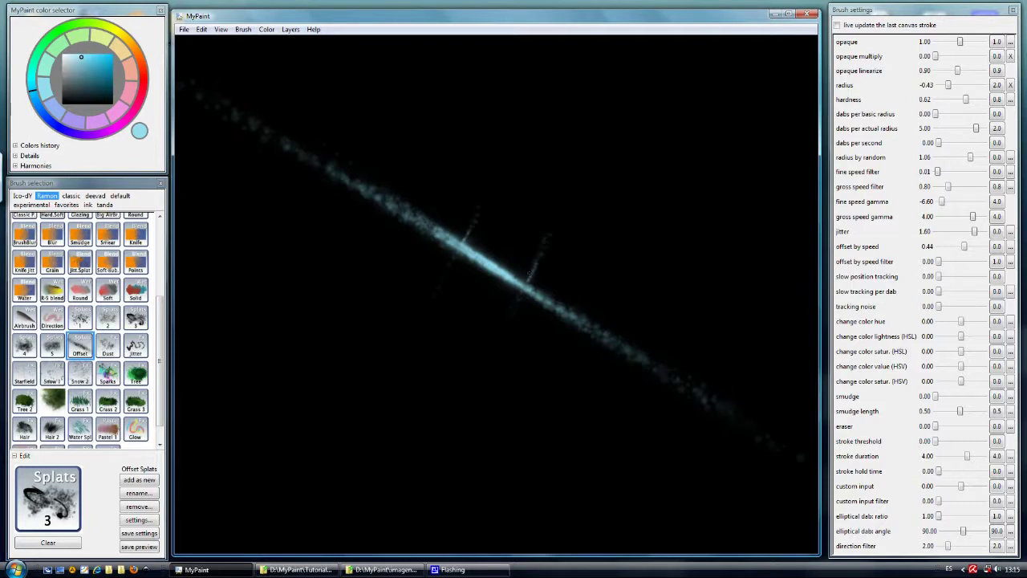
drag(488, 265, 612, 343)
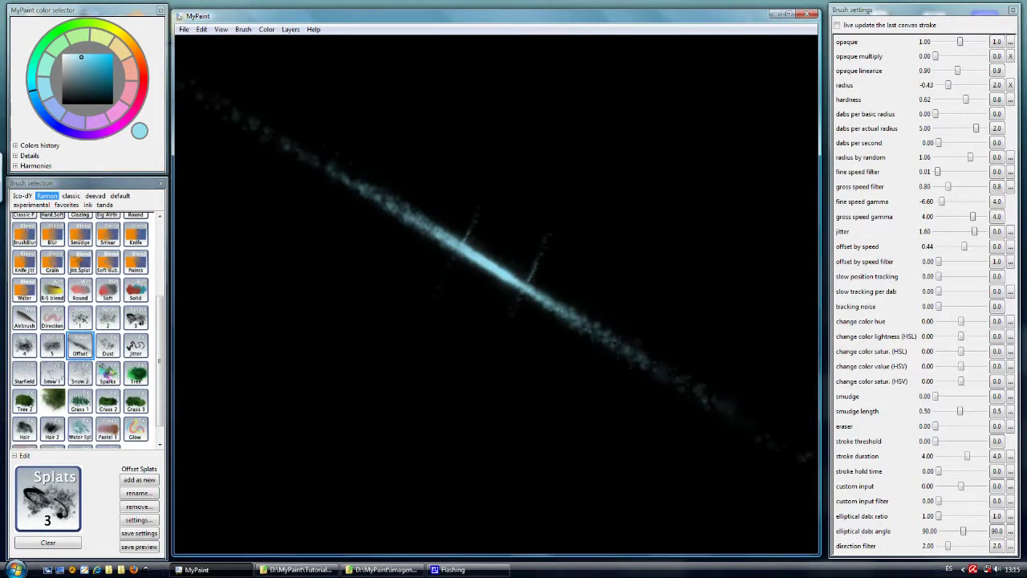
drag(232, 94, 215, 128)
drag(465, 249, 533, 279)
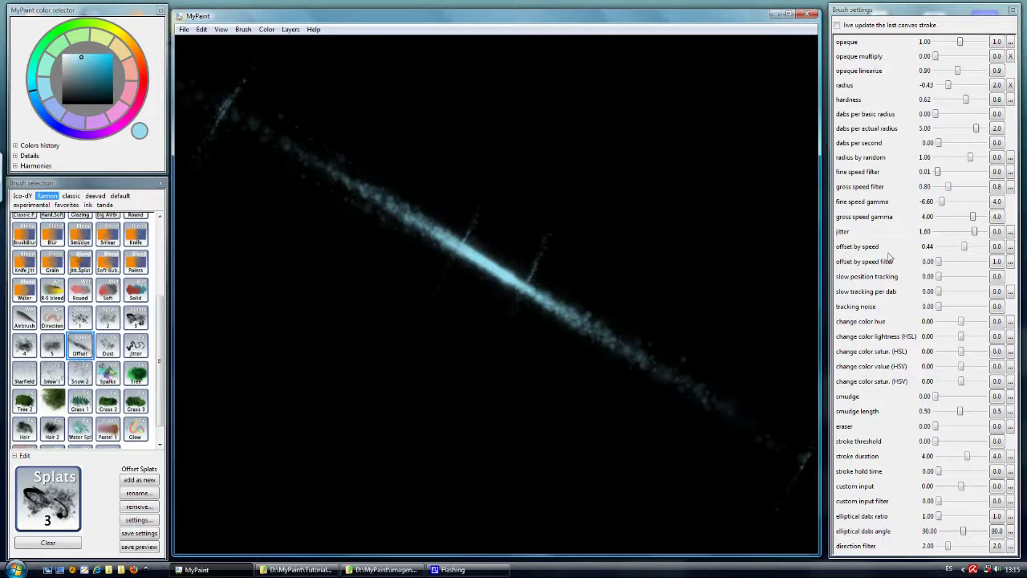
- Set offset by speed to 2.52 and paint a second diagonal streak parallel to and above the first
drag(963, 248, 981, 249)
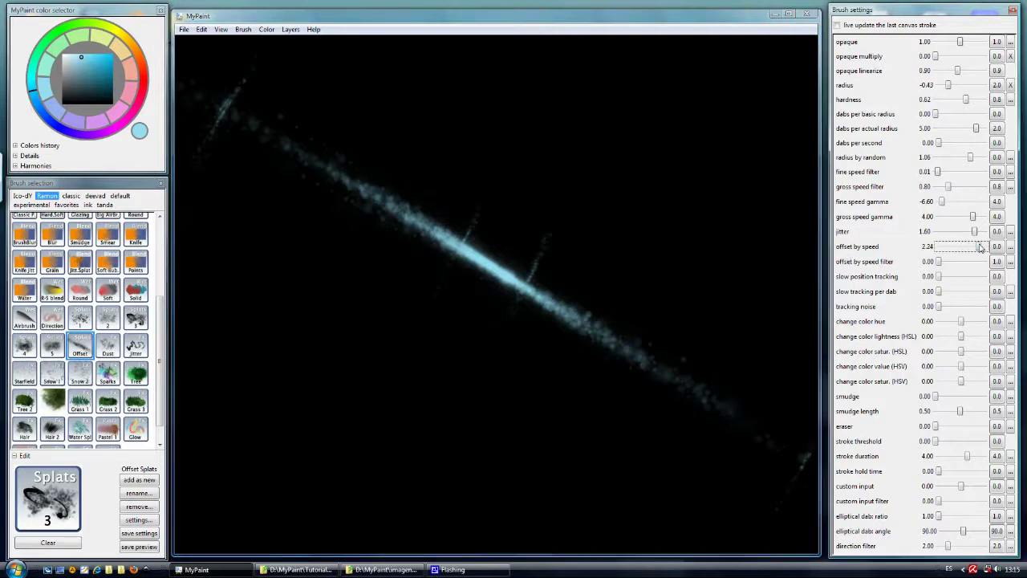
click(537, 231)
drag(481, 201, 592, 252)
drag(485, 201, 708, 305)
drag(809, 354, 772, 332)
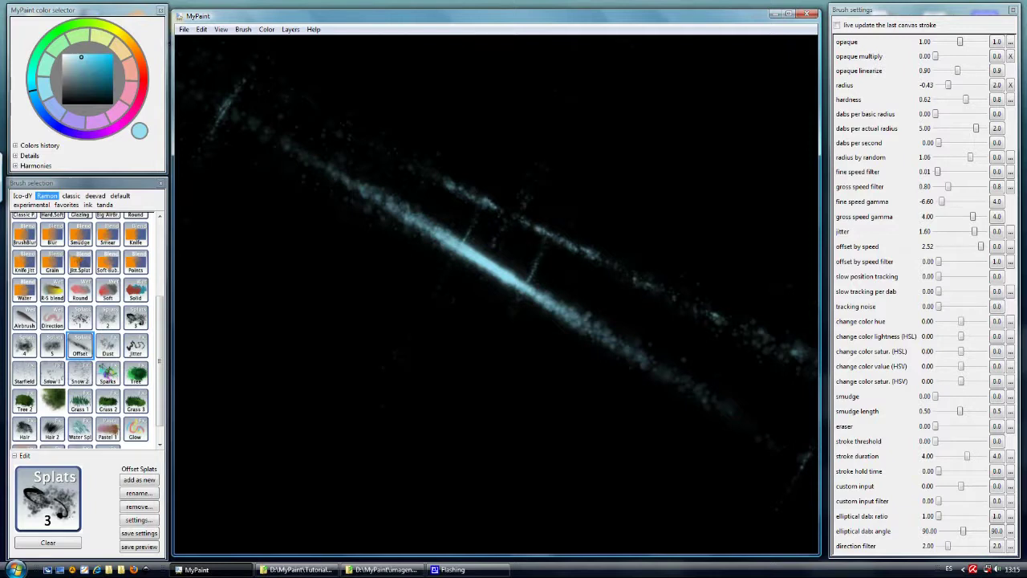
- Set offset by speed to 0.10 and paint a denser diagonal streak above the other two
mouse_move(976, 251)
mouse_down()
mouse_move(941, 251)
mouse_move(967, 253)
mouse_up()
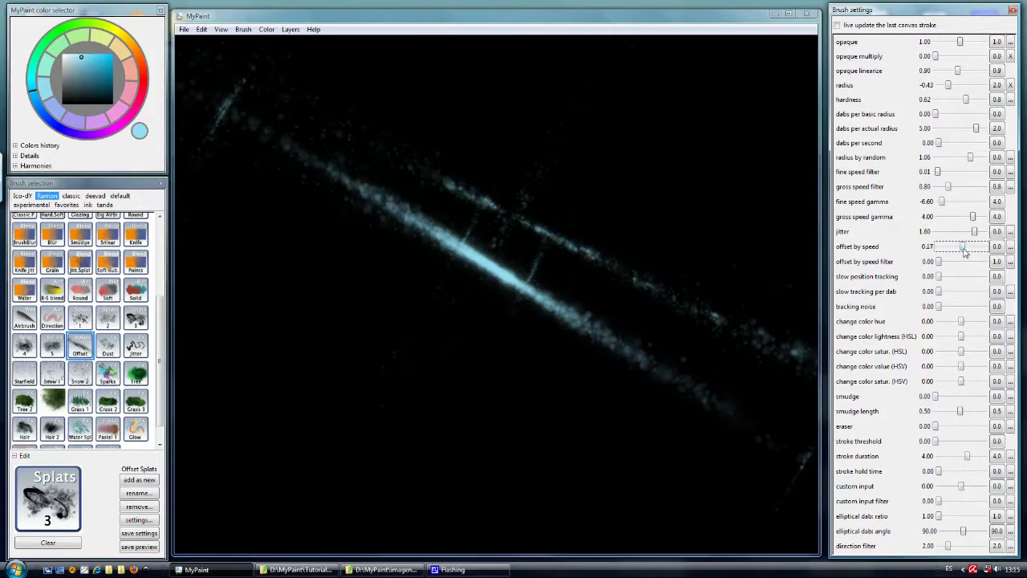
mouse_move(499, 179)
mouse_down()
mouse_move(553, 207)
mouse_move(438, 151)
mouse_move(726, 277)
mouse_move(626, 225)
mouse_move(690, 255)
mouse_move(634, 241)
mouse_up()
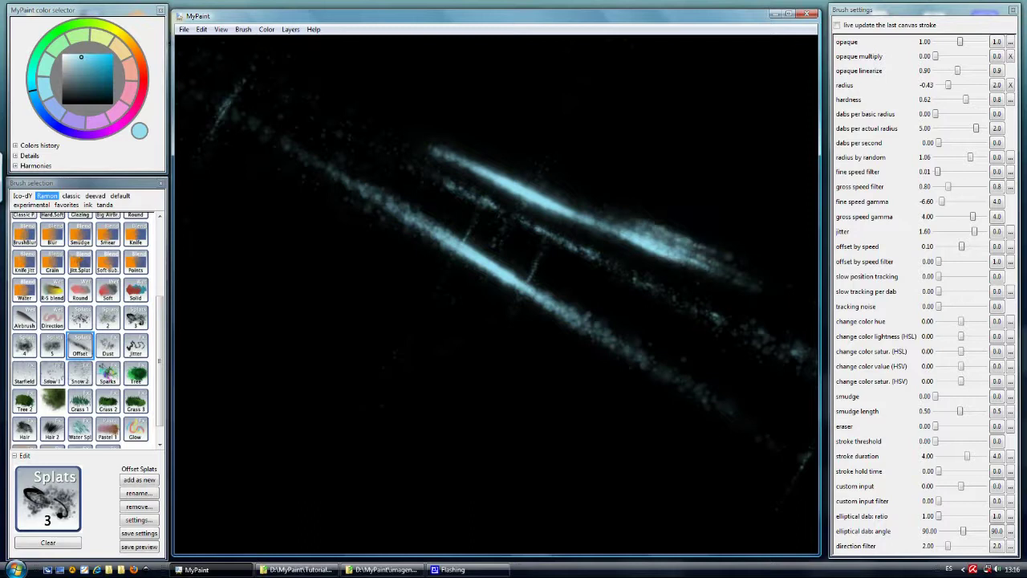
mouse_move(457, 159)
mouse_down()
mouse_move(377, 122)
mouse_move(461, 158)
mouse_up()
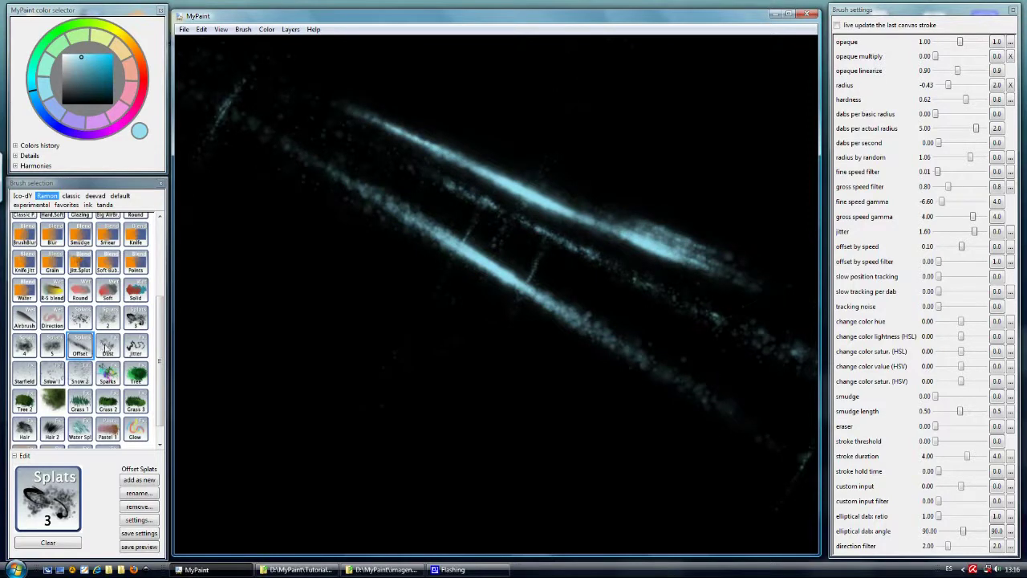
- Add fine speckles along the lowest diagonal streak with the Dust brush
click(108, 349)
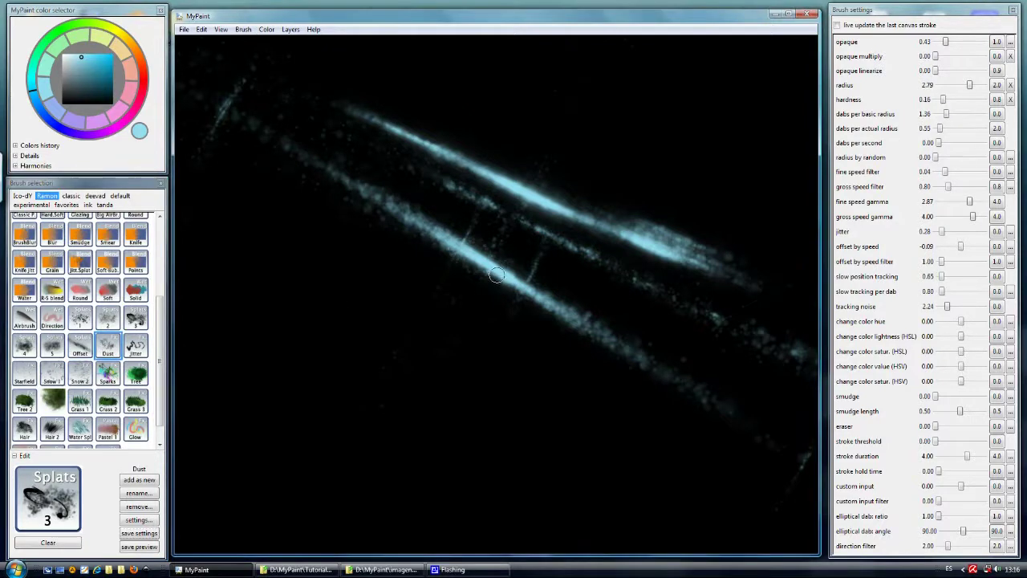
mouse_move(507, 265)
mouse_down()
mouse_move(465, 250)
mouse_move(516, 265)
mouse_move(409, 217)
mouse_up()
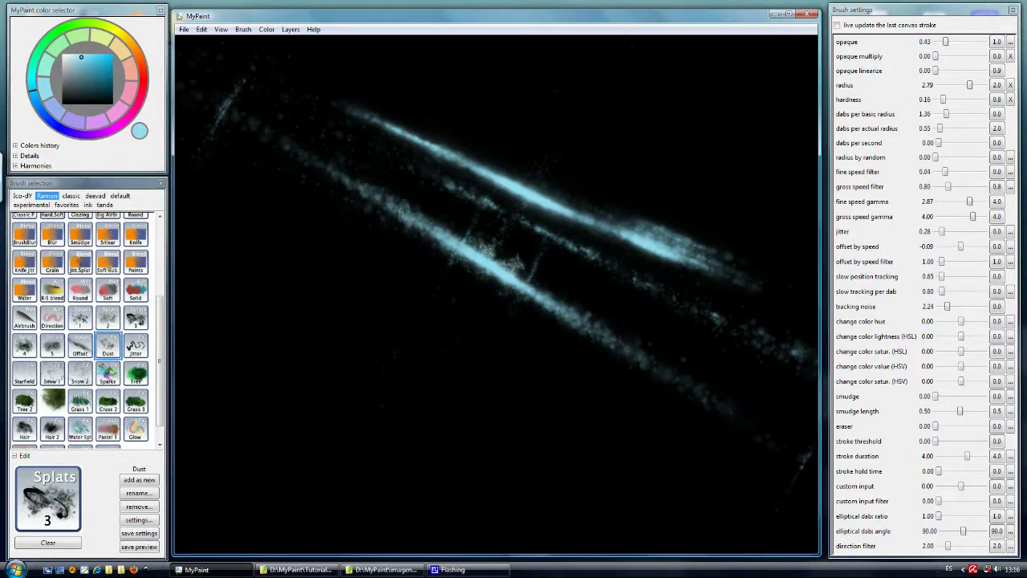
mouse_move(554, 290)
mouse_down()
mouse_move(610, 336)
mouse_move(606, 353)
mouse_move(570, 299)
mouse_up()
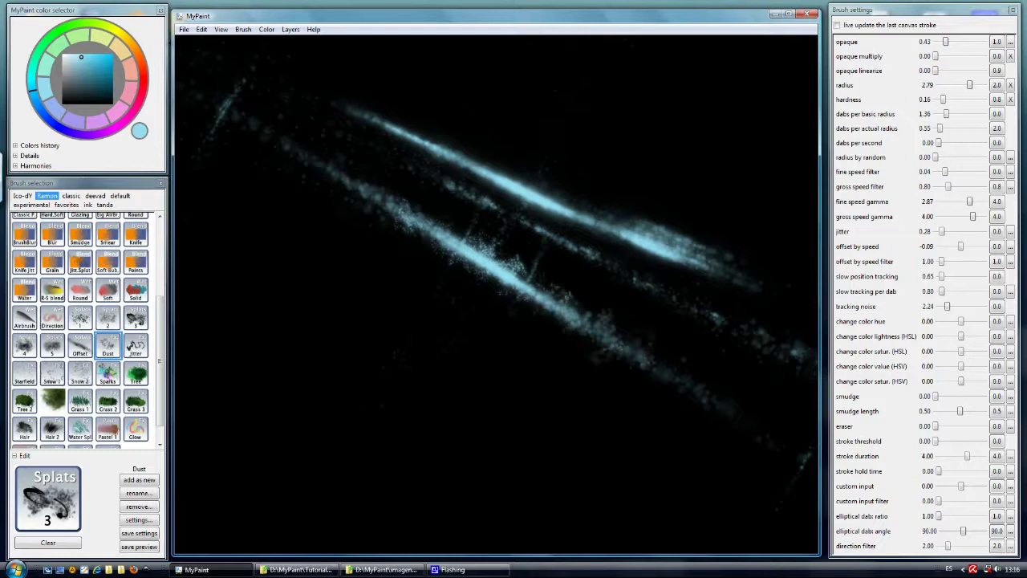
drag(397, 225, 369, 183)
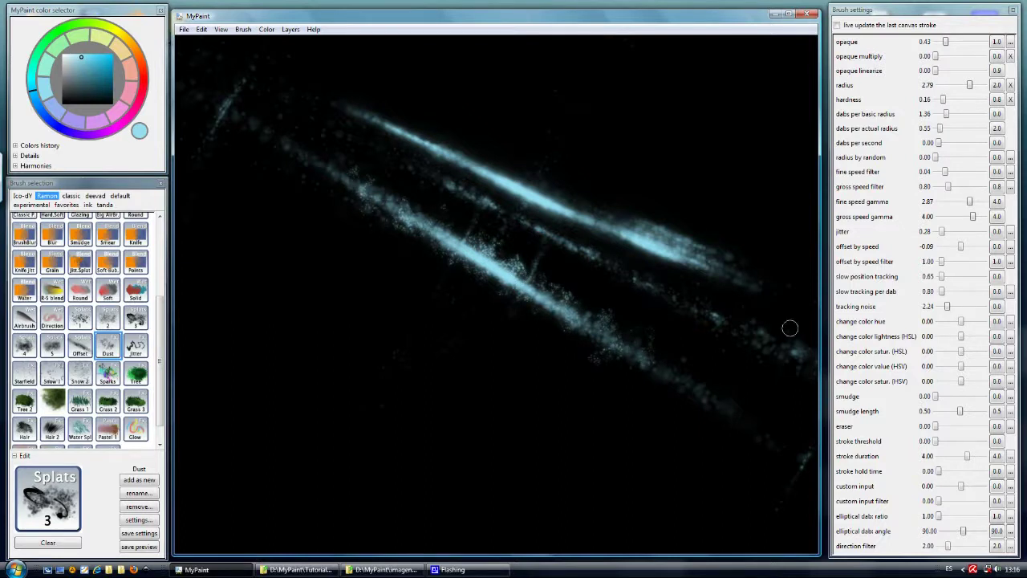
- Test the Dust brush with tracking noise lowered, raised to 3.63 and reduced again, painting along the lowest streak and the canvas's left side
drag(949, 307, 931, 312)
mouse_move(650, 363)
mouse_down()
mouse_move(767, 433)
mouse_move(552, 315)
mouse_move(739, 409)
mouse_move(391, 209)
mouse_up()
drag(936, 313, 953, 308)
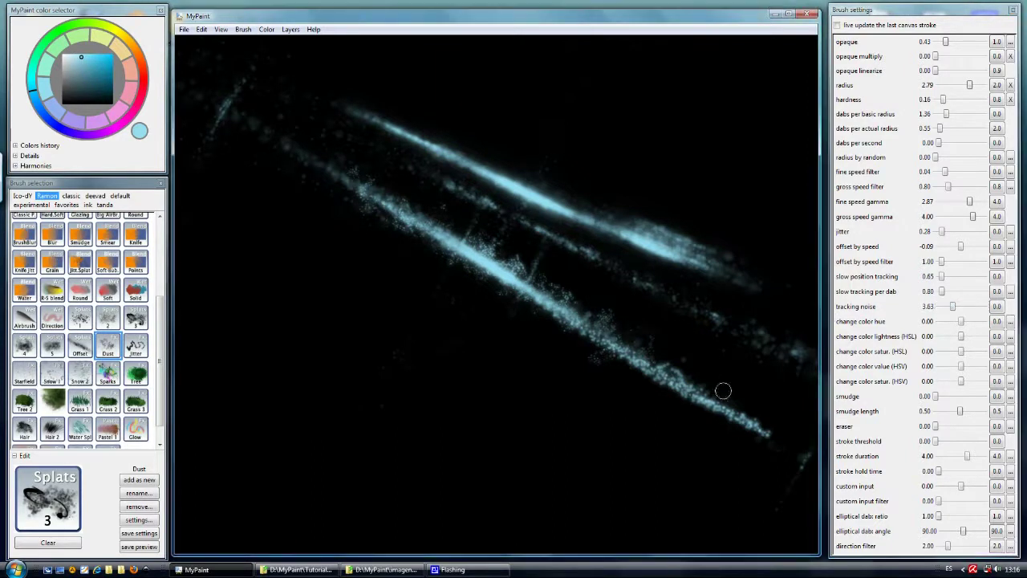
drag(288, 322, 306, 237)
drag(953, 311, 947, 310)
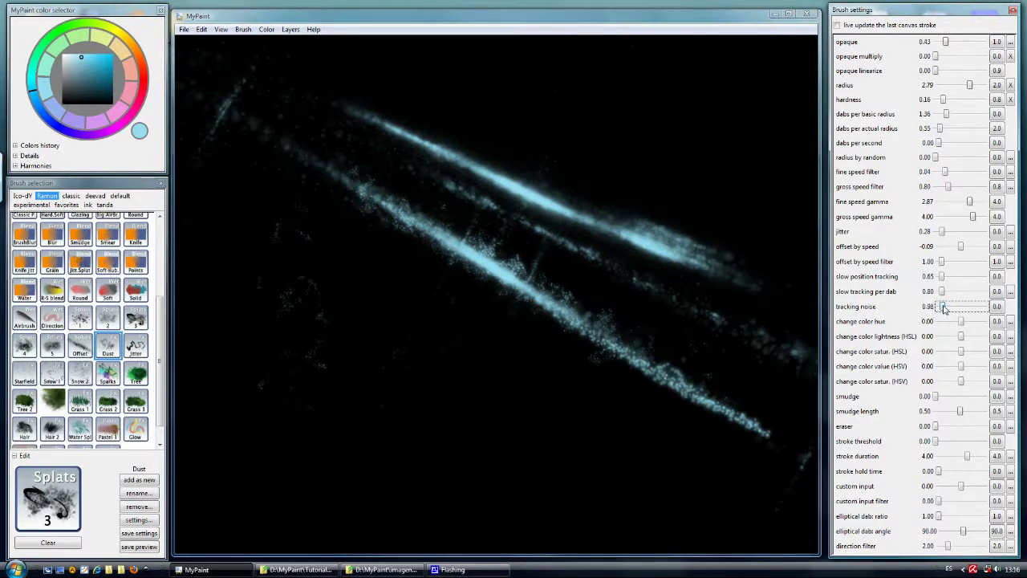
mouse_move(298, 284)
mouse_down()
mouse_move(304, 413)
mouse_move(292, 190)
mouse_move(294, 313)
mouse_move(277, 229)
mouse_move(244, 369)
mouse_move(216, 174)
mouse_move(214, 275)
mouse_move(229, 329)
mouse_move(225, 221)
mouse_move(257, 398)
mouse_up()
- Draw jagged lines with the Jitter brush along the lowest streak and branching down from it toward the canvas's lower edge
click(137, 350)
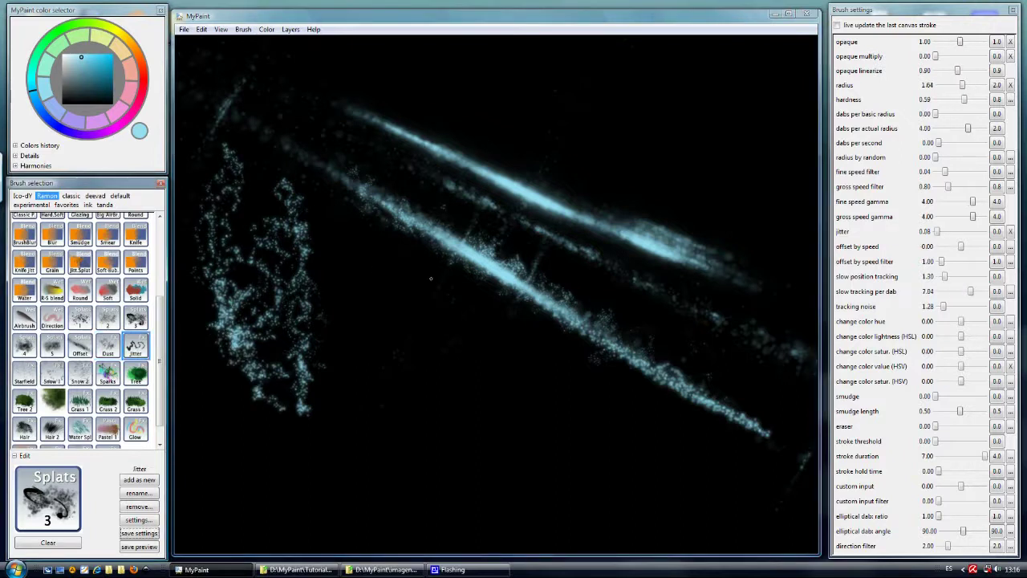
drag(423, 222, 278, 140)
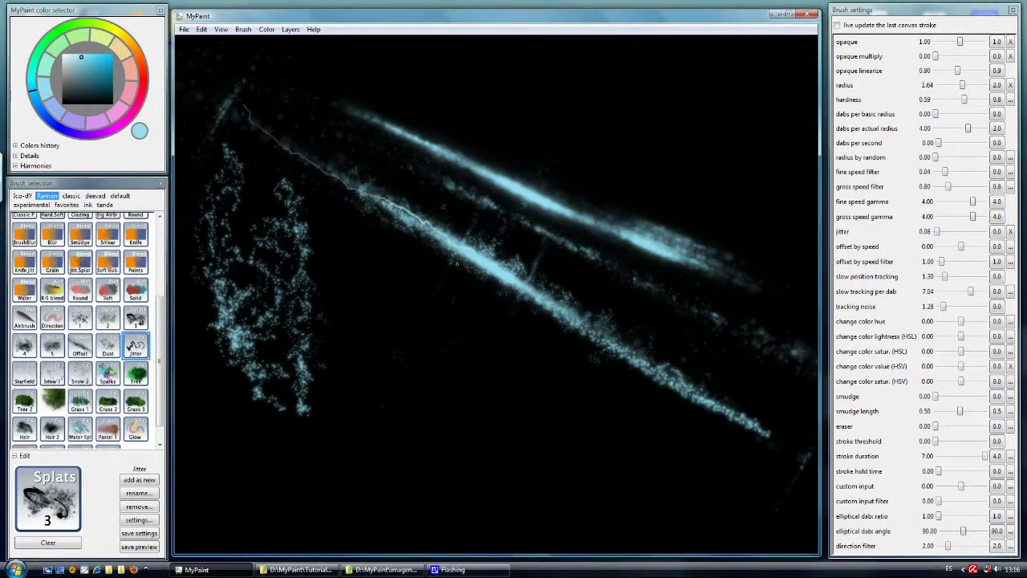
drag(522, 285, 674, 385)
mouse_move(482, 274)
mouse_down()
mouse_move(489, 324)
mouse_move(480, 352)
mouse_move(359, 466)
mouse_move(287, 491)
mouse_up()
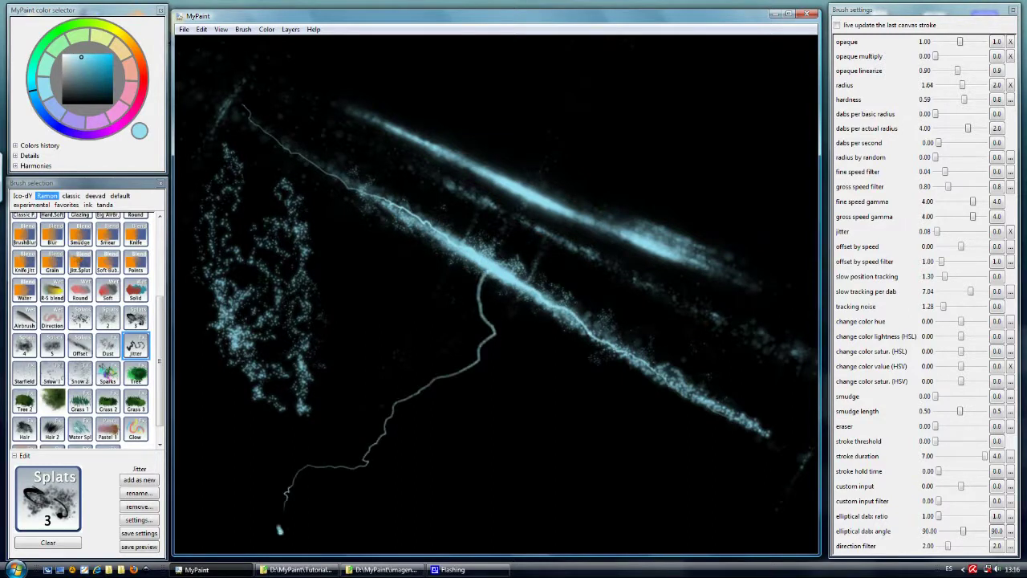
mouse_move(485, 346)
mouse_down()
mouse_move(454, 435)
mouse_move(521, 472)
mouse_move(593, 458)
mouse_move(681, 504)
mouse_up()
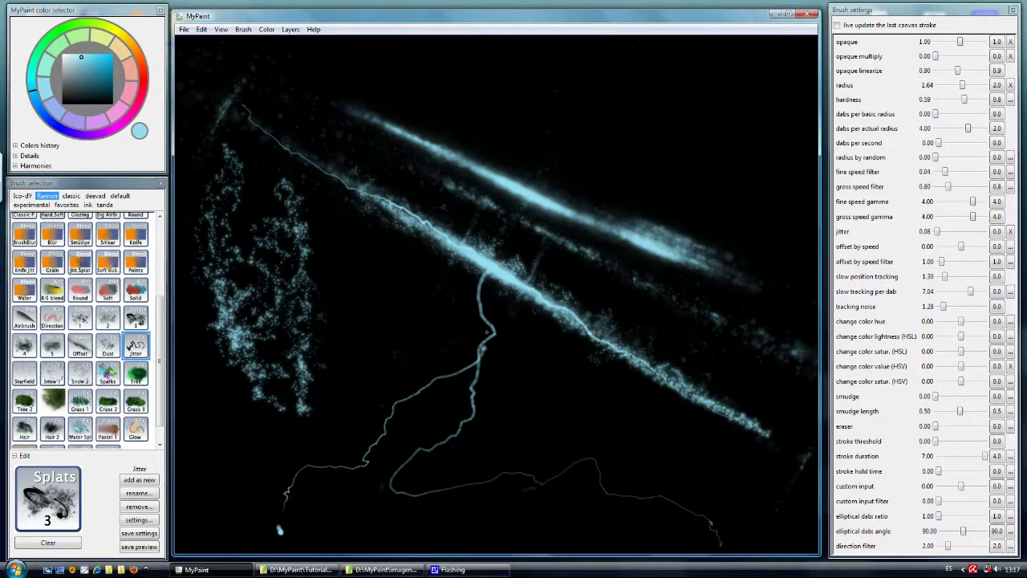
- Clear the canvas and scatter small light blue stars all over it with the Starfield brush
click(32, 377)
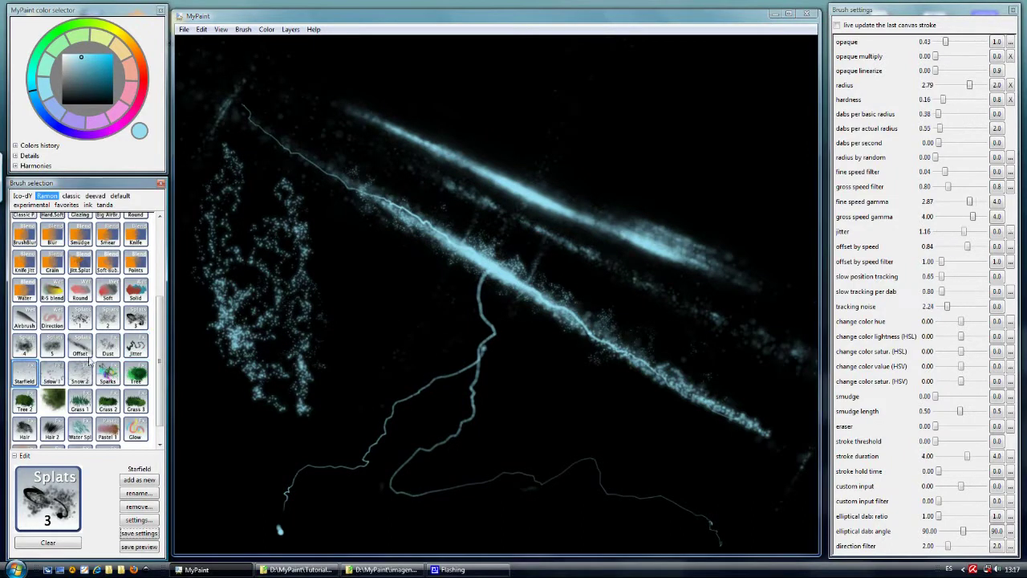
key(Delete)
drag(566, 240, 598, 161)
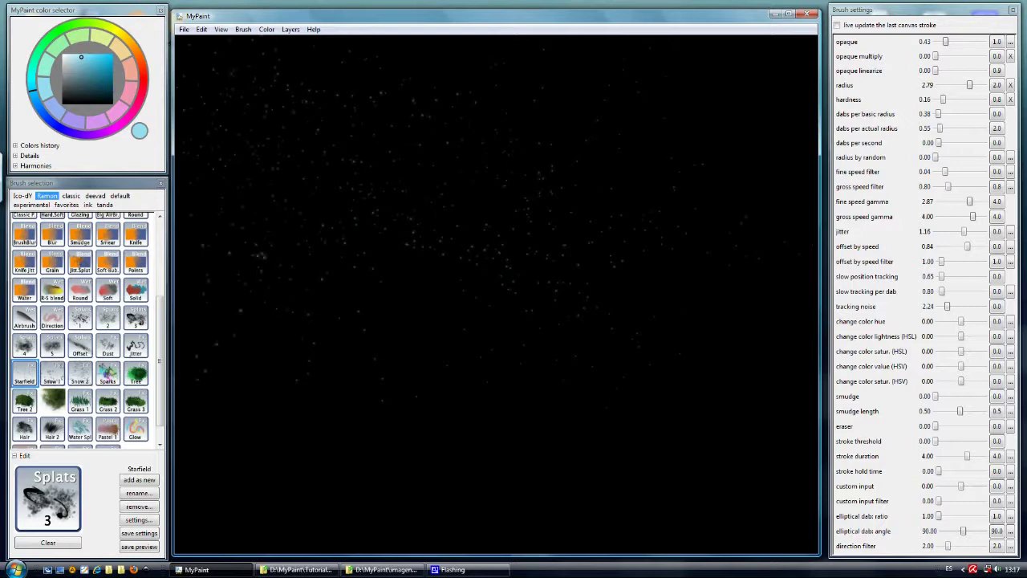
drag(244, 445, 719, 404)
- Enlarge the Starfield brush to radius 3.39 and scatter bigger stars, undoing the first attempt and repainting them in the upper-left area
key(f)
key(f)
drag(475, 229, 491, 251)
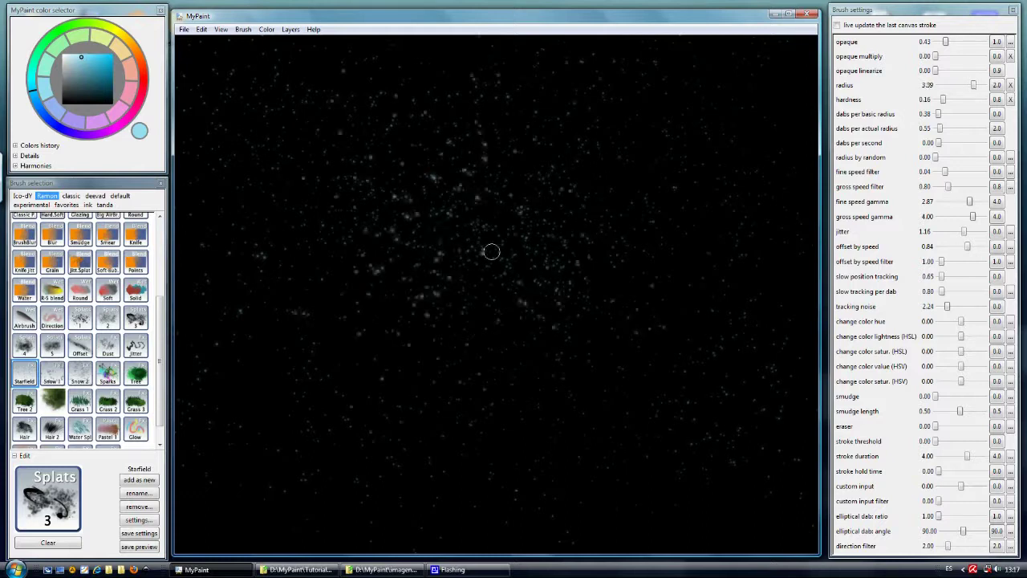
key(ctrl+z)
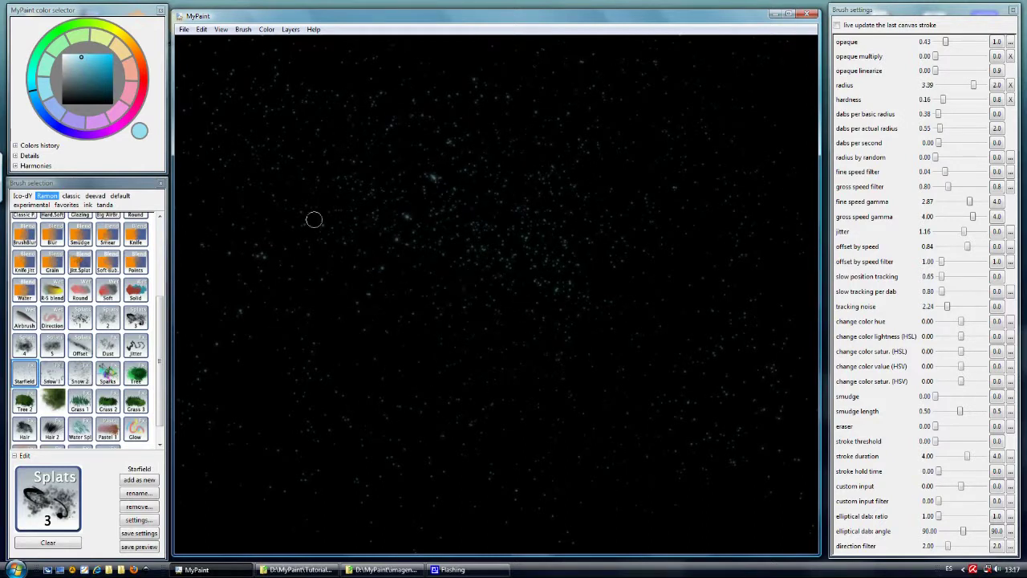
drag(325, 155, 350, 233)
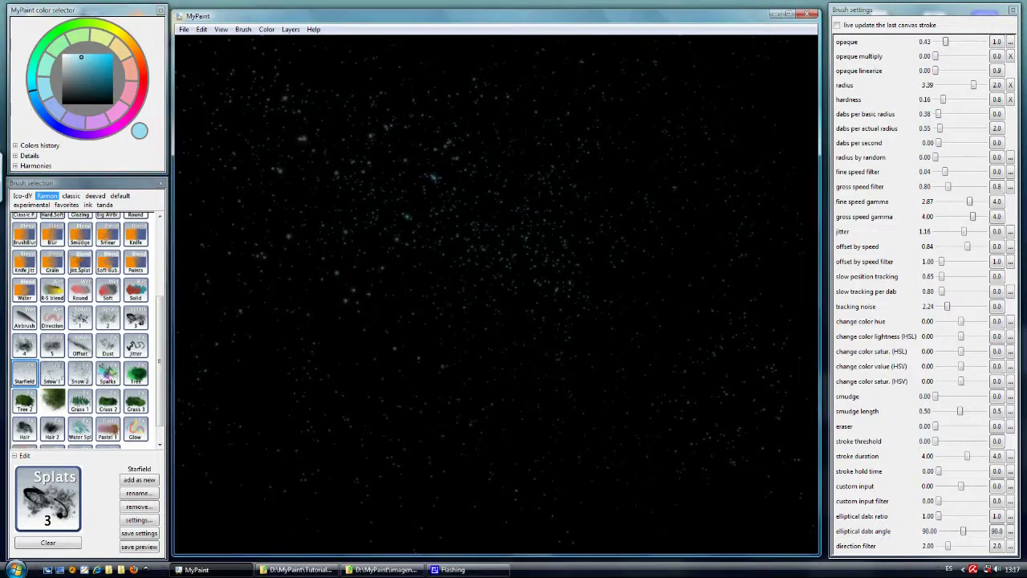
- Switch the Starfield brush to pale yellow at radius 2.79, undo the last bigger stars, and scatter small yellow stars over the canvas's upper part
click(110, 40)
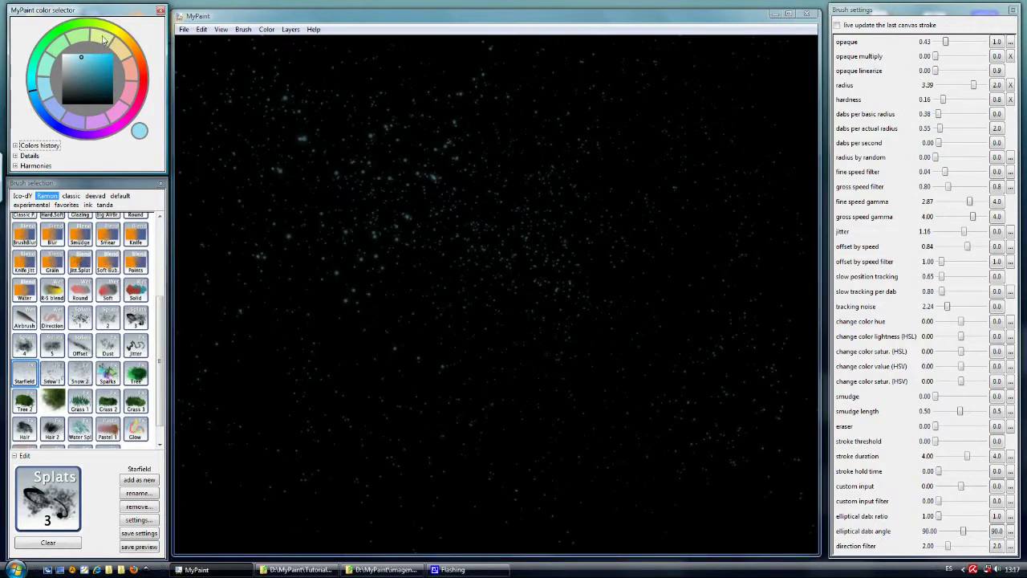
click(115, 34)
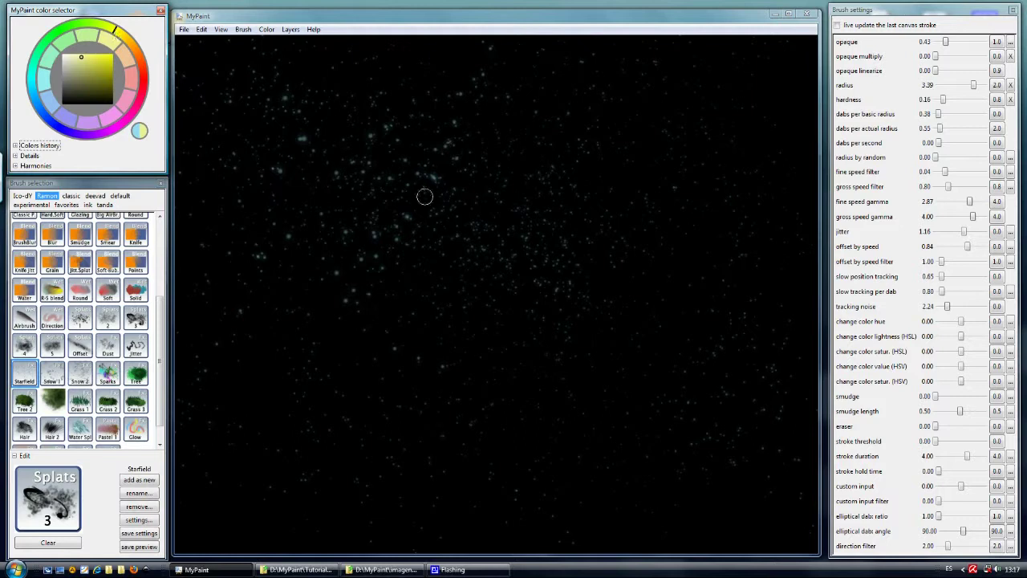
key(d)
key(d)
key(ctrl+z)
click(348, 158)
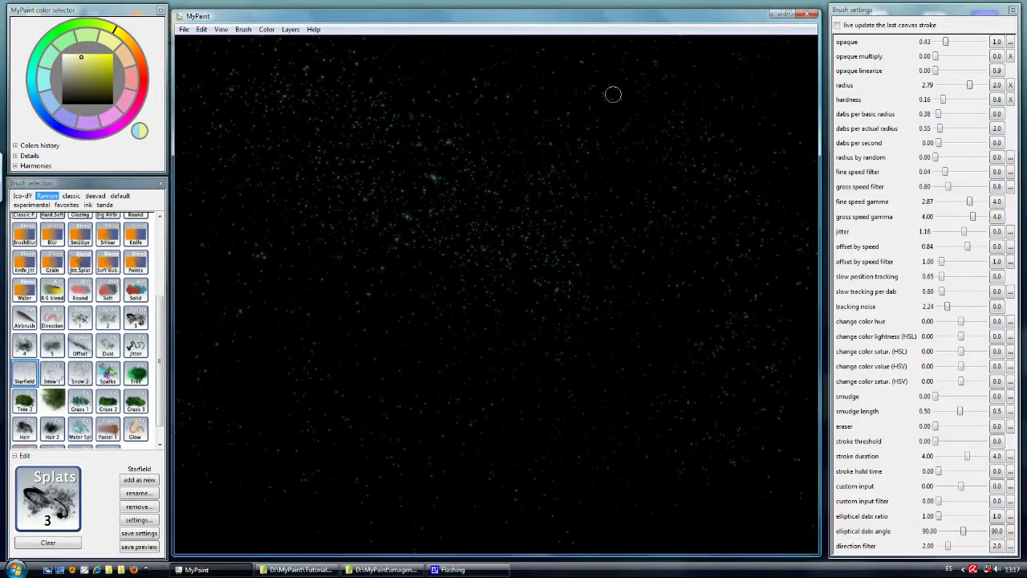
- Thicken the central star cluster with near-white cyan Starfield dabs, lowering jitter to 0.54 and finally to 0.00
click(66, 56)
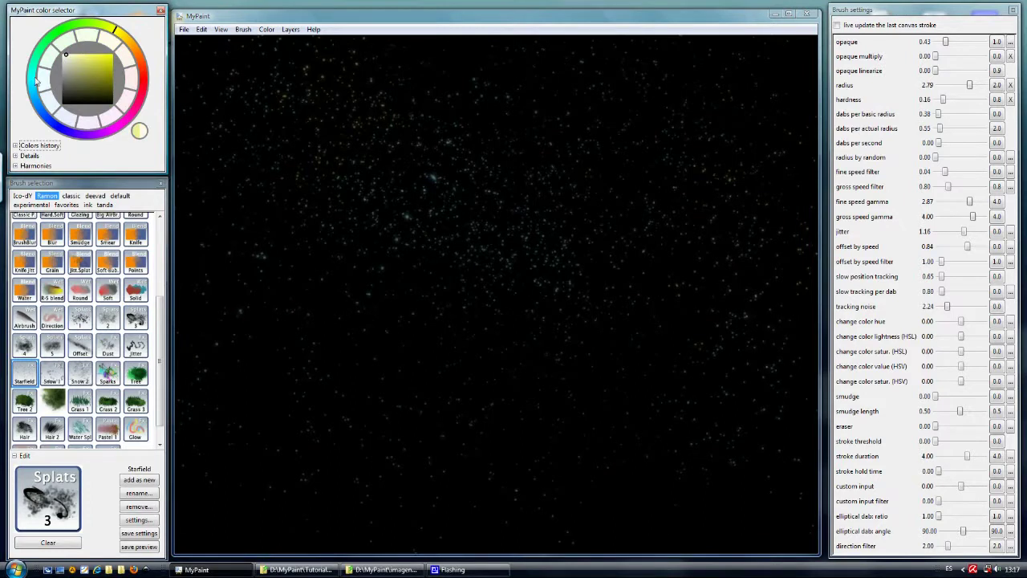
click(36, 81)
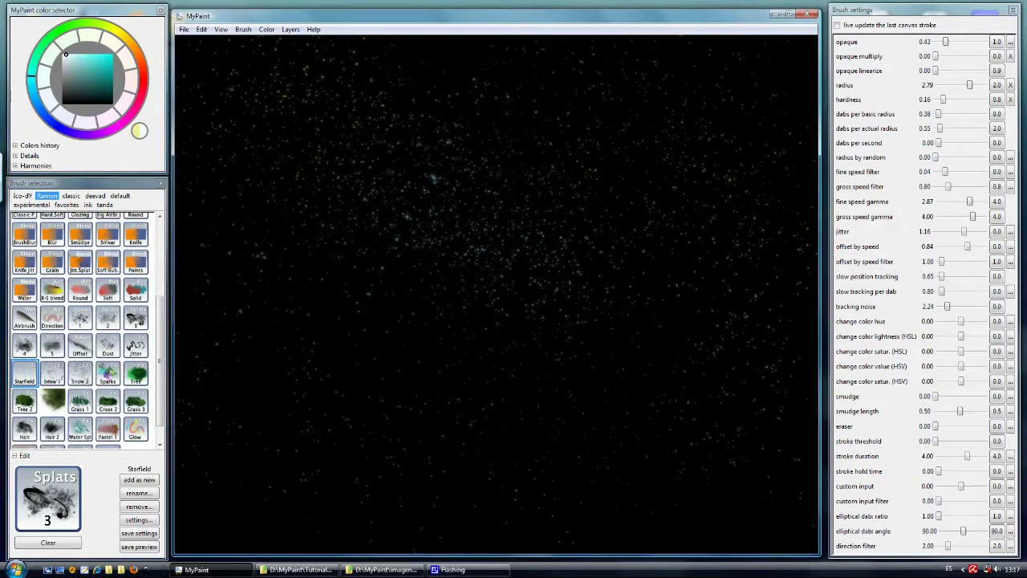
drag(964, 232, 947, 232)
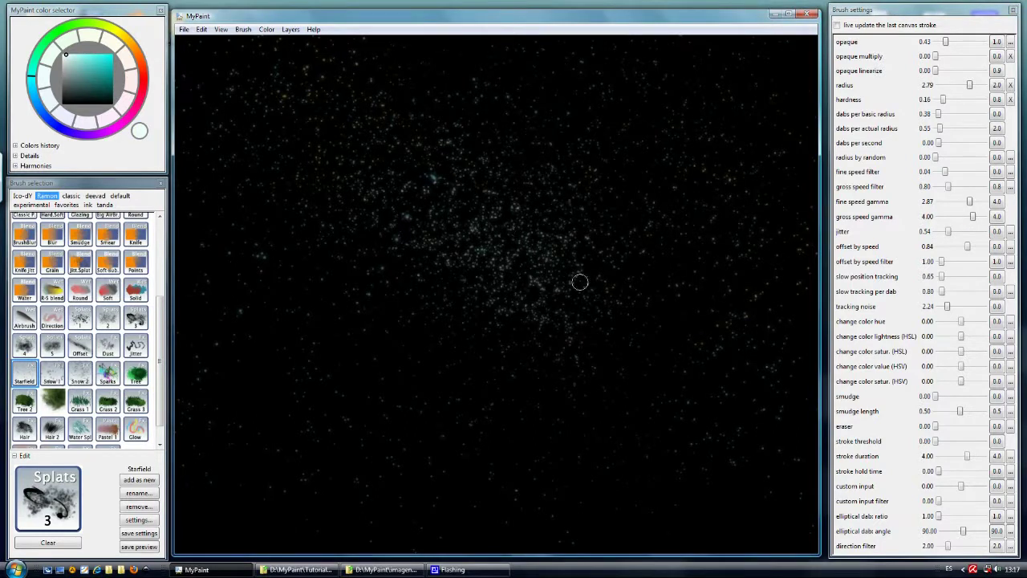
drag(949, 233, 934, 233)
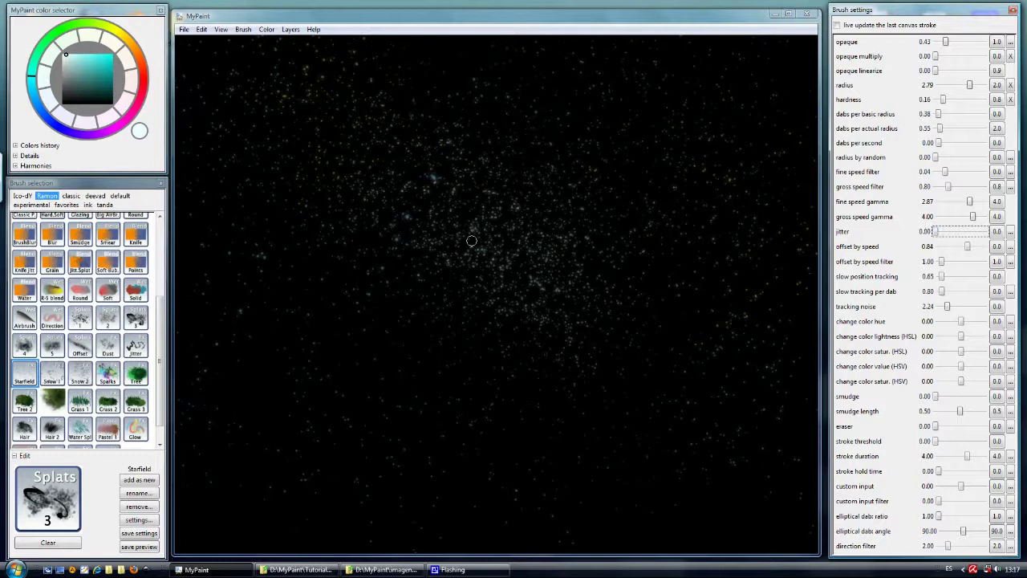
drag(471, 241, 514, 265)
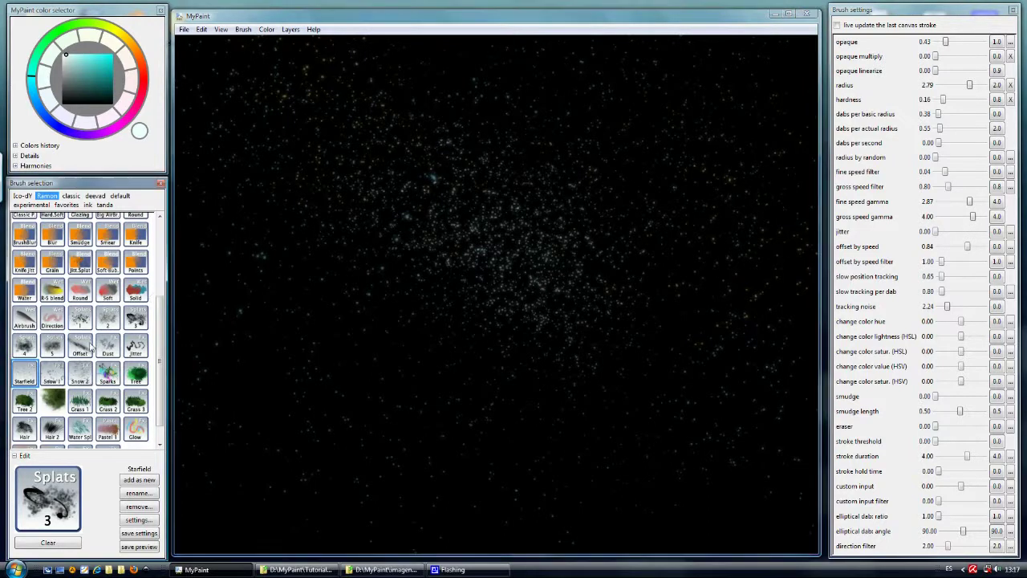
- Paint a bright diagonal galaxy band across the canvas with the Offset splats brush and tint its core light cyan
click(81, 345)
drag(445, 255, 691, 385)
mouse_move(537, 301)
mouse_down()
mouse_move(433, 243)
mouse_move(545, 302)
mouse_move(508, 281)
mouse_up()
mouse_move(446, 251)
mouse_down()
mouse_move(539, 292)
mouse_move(464, 249)
mouse_move(521, 271)
mouse_move(514, 282)
mouse_move(450, 245)
mouse_move(511, 281)
mouse_move(467, 274)
mouse_move(520, 302)
mouse_move(481, 285)
mouse_move(578, 329)
mouse_up()
drag(511, 291, 143, 96)
click(78, 56)
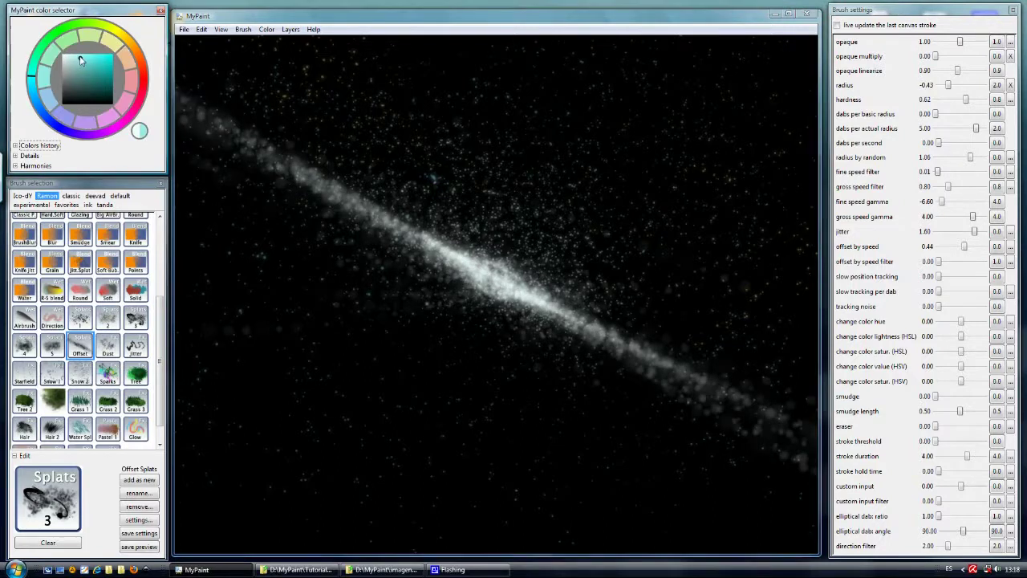
mouse_move(526, 291)
mouse_down()
mouse_move(355, 212)
mouse_move(536, 305)
mouse_up()
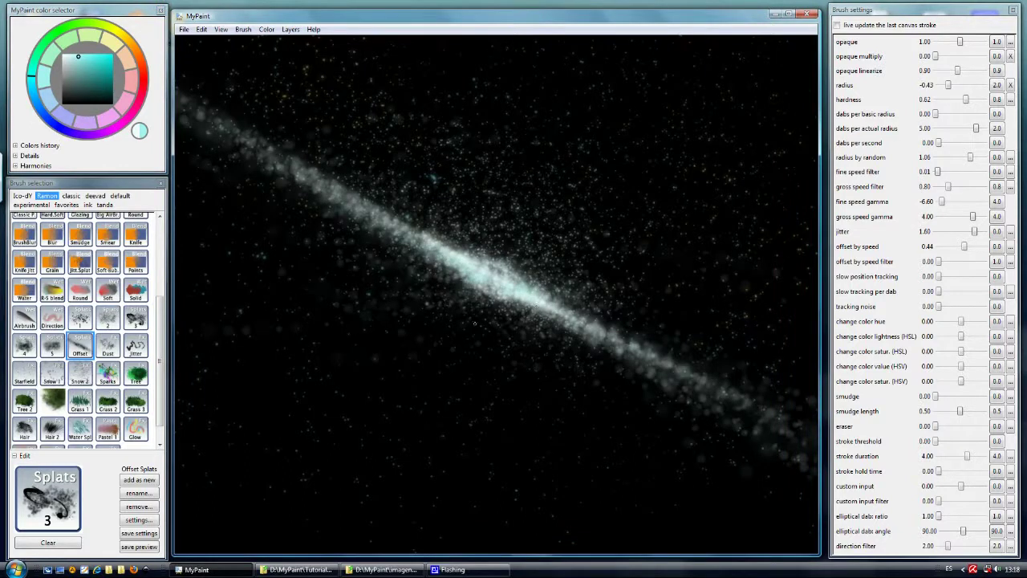
- Clear the canvas and scatter light cyan snowflakes all over it with the Snow 1 brush
click(80, 371)
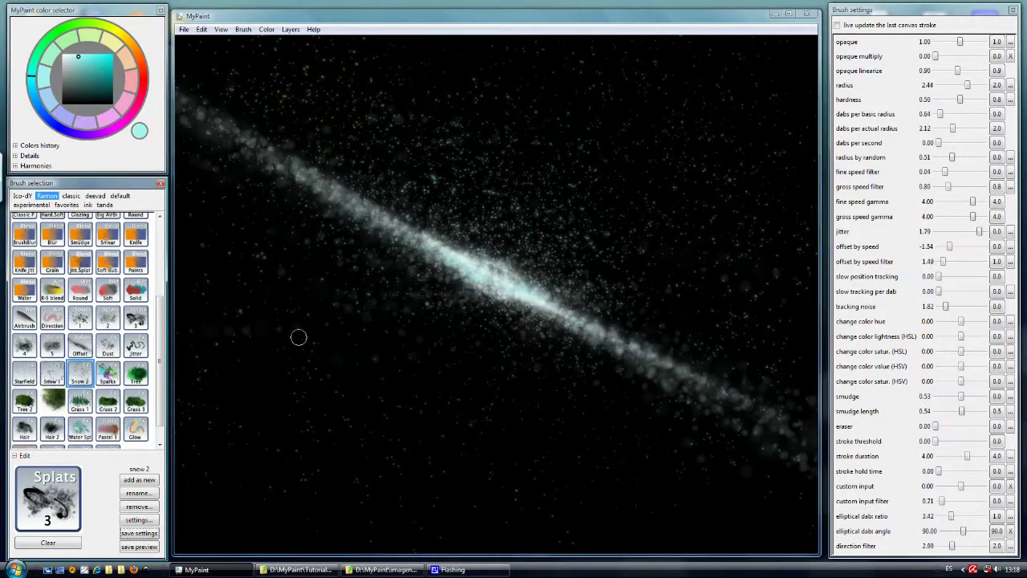
key(Delete)
click(50, 374)
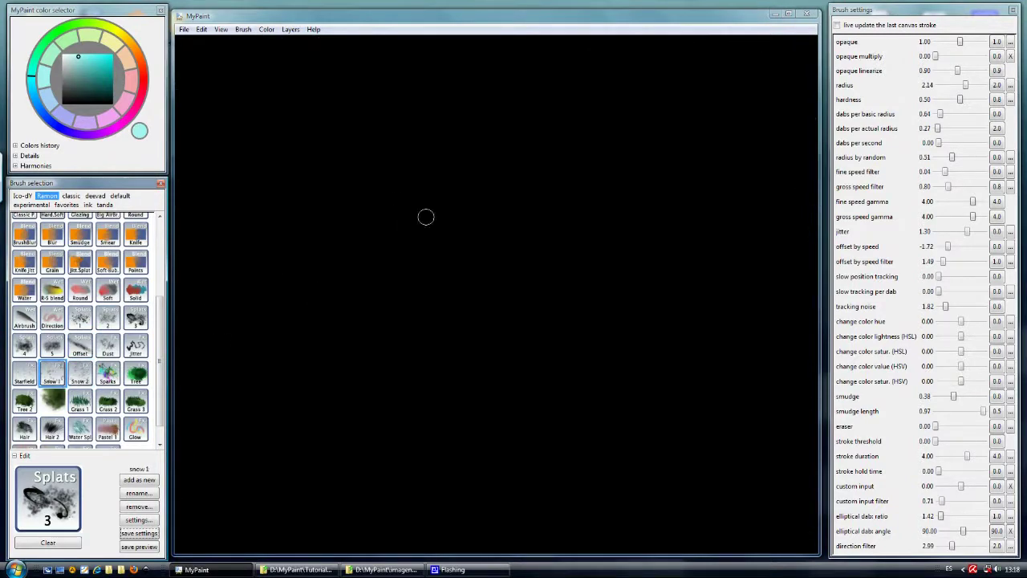
drag(619, 128, 606, 63)
mouse_move(682, 112)
mouse_down()
mouse_move(481, 249)
mouse_move(409, 417)
mouse_move(369, 112)
mouse_move(265, 321)
mouse_up()
mouse_move(208, 351)
mouse_down()
mouse_move(185, 132)
mouse_move(185, 242)
mouse_move(798, 528)
mouse_up()
mouse_move(795, 385)
mouse_down()
mouse_move(698, 353)
mouse_move(695, 289)
mouse_move(727, 197)
mouse_move(408, 138)
mouse_move(205, 345)
mouse_up()
- Add larger snowflakes over the canvas's left half with the Snow 1 brush at radius 2.74
click(80, 375)
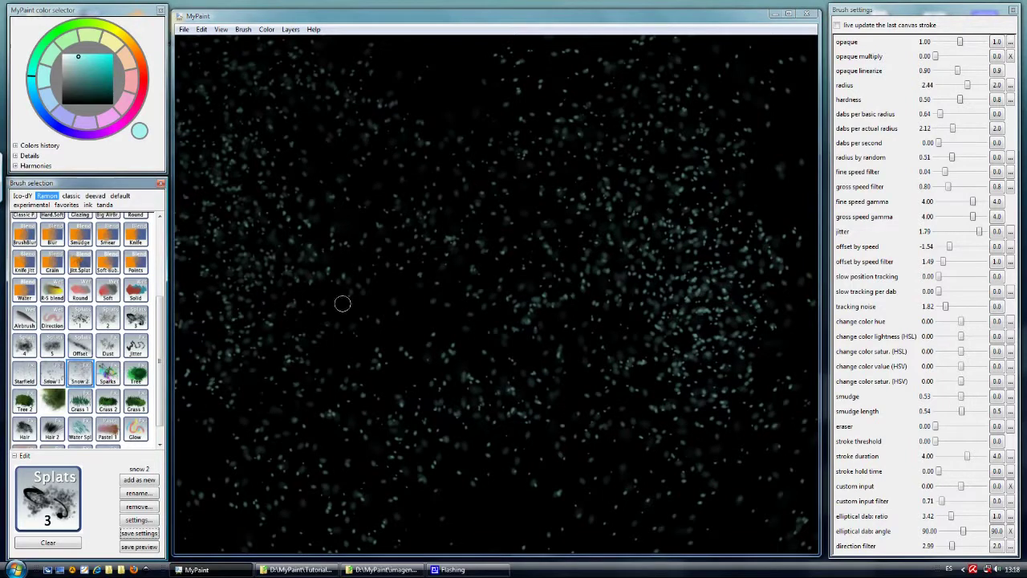
click(51, 376)
mouse_move(269, 314)
mouse_down()
mouse_move(228, 333)
mouse_move(301, 321)
mouse_move(392, 124)
mouse_up()
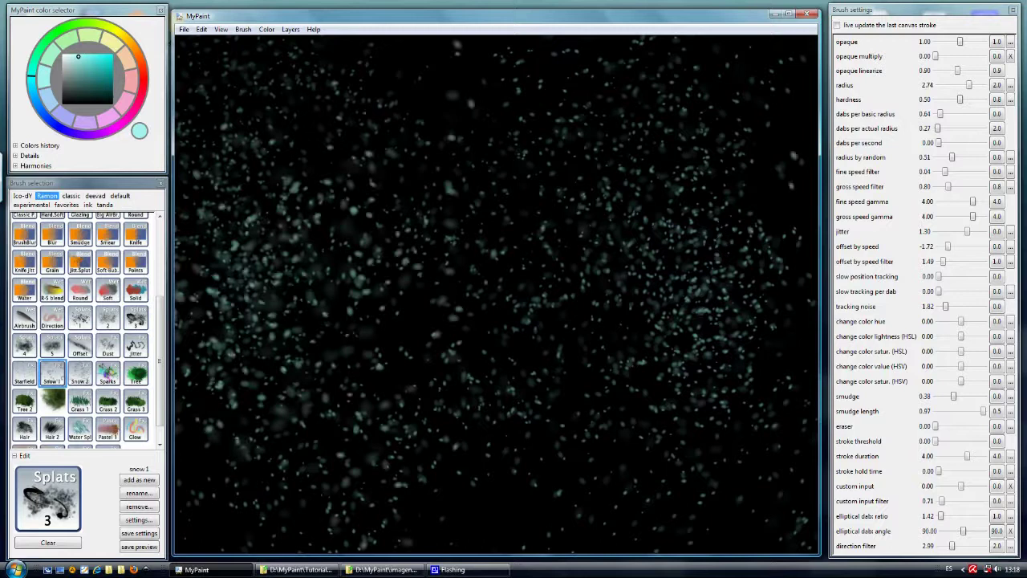
- Clear the canvas and change its background from black to the plain mid-grey pattern
key(Delete)
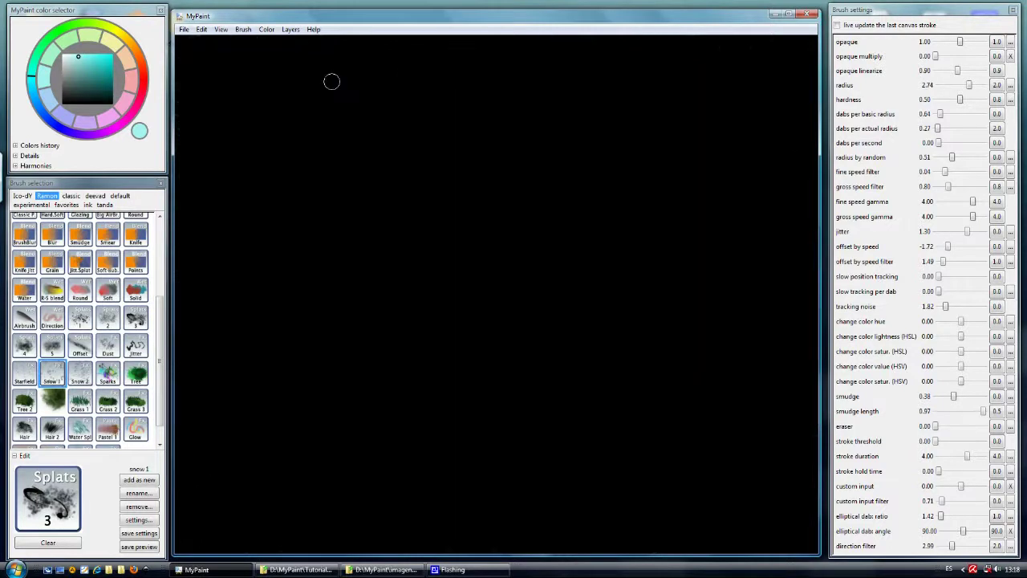
click(291, 29)
click(305, 42)
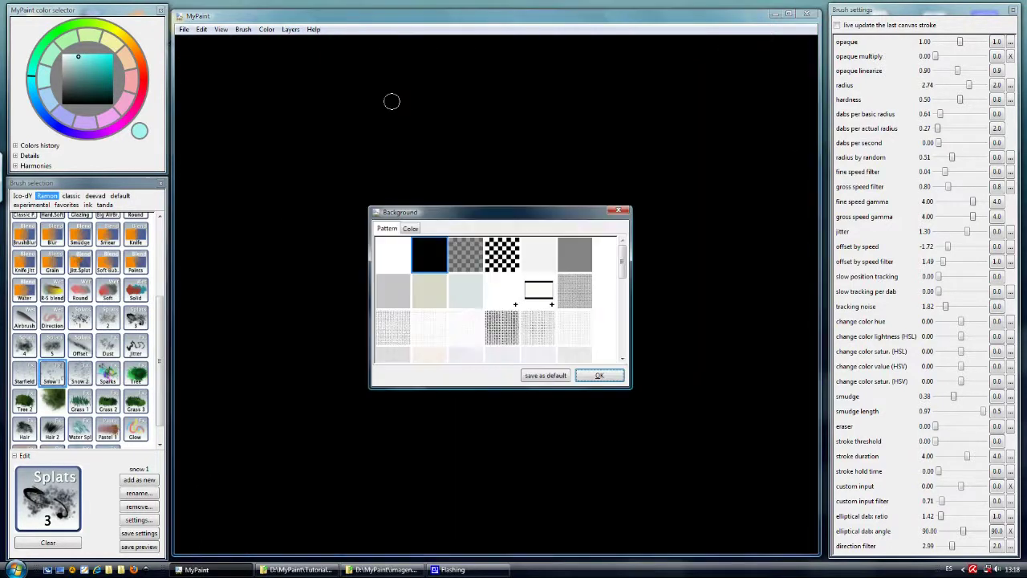
click(584, 266)
click(599, 376)
- Scatter near-white snowflakes over the grey canvas with the Snow 1 brush at radius 2.74, adding smaller flakes at radius 2.14 left of centre
click(67, 56)
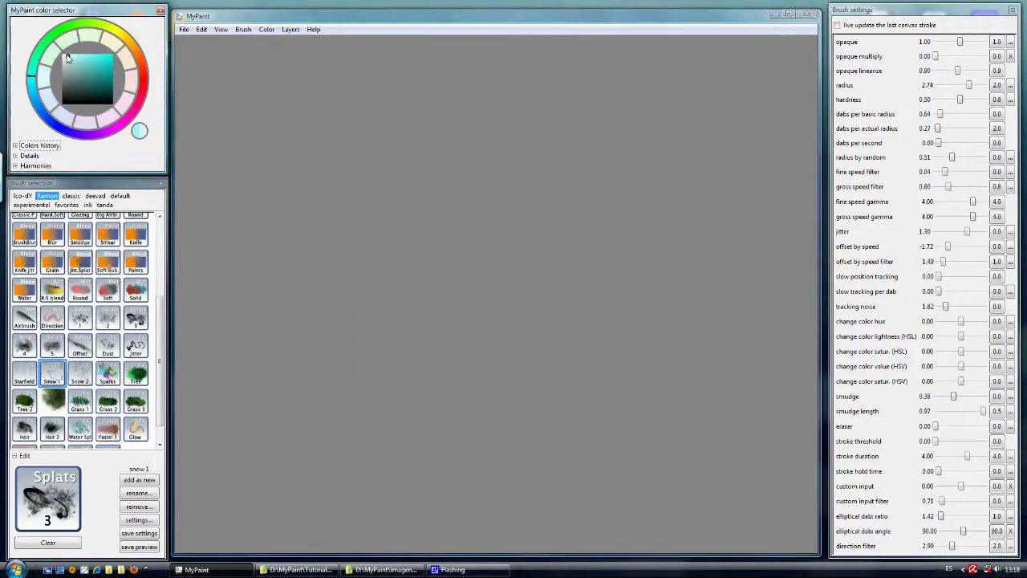
mouse_move(291, 199)
mouse_down()
mouse_move(410, 217)
mouse_move(337, 386)
mouse_move(377, 481)
mouse_move(729, 145)
mouse_move(678, 60)
mouse_move(722, 232)
mouse_move(610, 177)
mouse_move(695, 338)
mouse_move(787, 321)
mouse_move(642, 361)
mouse_move(723, 273)
mouse_move(706, 337)
mouse_up()
drag(353, 409, 327, 303)
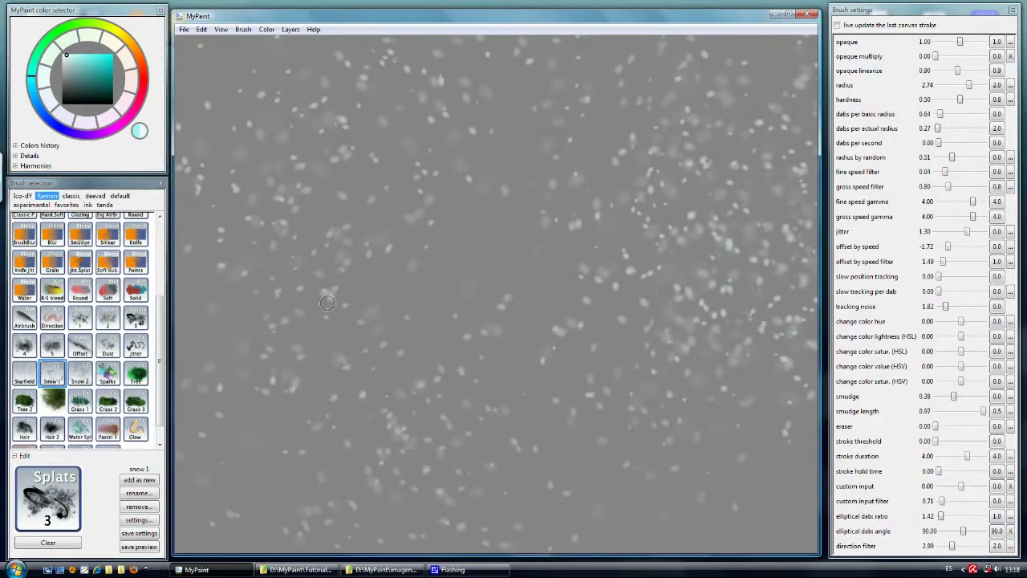
mouse_move(364, 261)
mouse_down()
mouse_move(377, 273)
mouse_move(365, 309)
mouse_move(423, 280)
mouse_up()
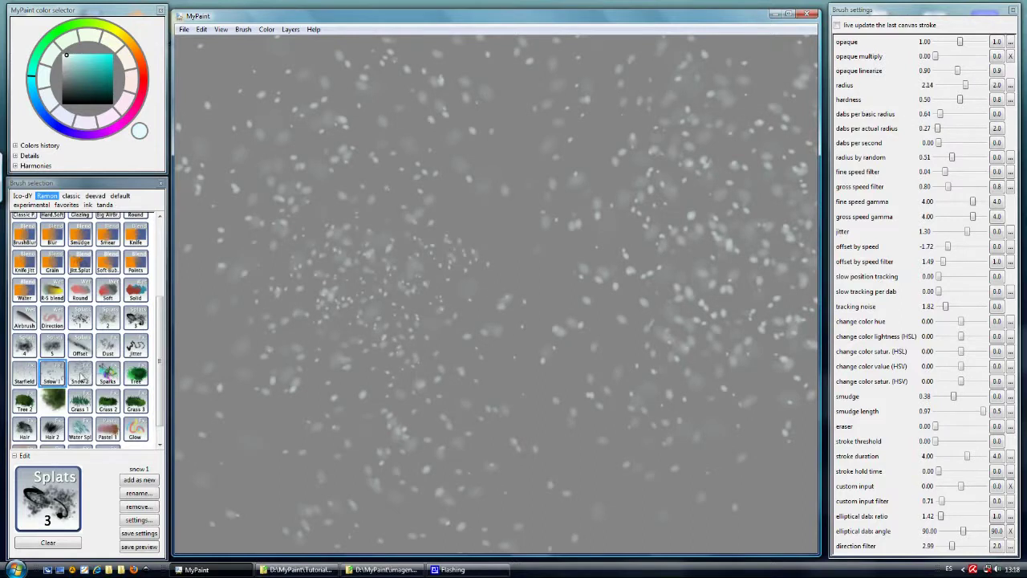
- Layer fine, elongated snowflakes over the canvas's left and right areas with the Snow 2 brush
click(80, 375)
mouse_move(235, 312)
mouse_down()
mouse_move(191, 275)
mouse_move(377, 217)
mouse_move(425, 298)
mouse_up()
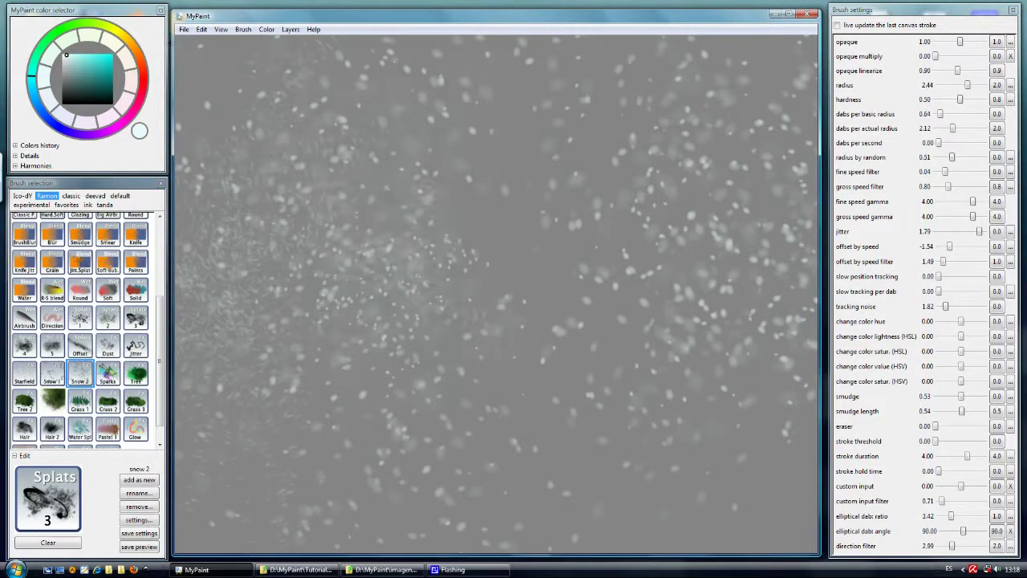
drag(687, 201, 611, 277)
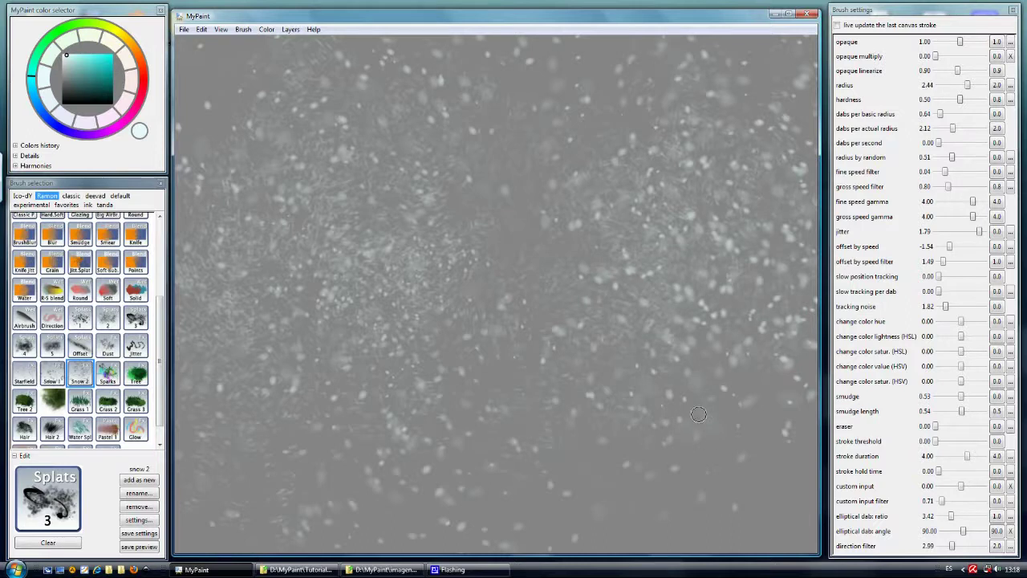
mouse_move(702, 400)
mouse_down()
mouse_move(518, 309)
mouse_move(682, 403)
mouse_up()
- Clear the canvas and paint a vertical column with the Sparks brush in near-white, overlaid with sparks based on saturated turquoise
key(Delete)
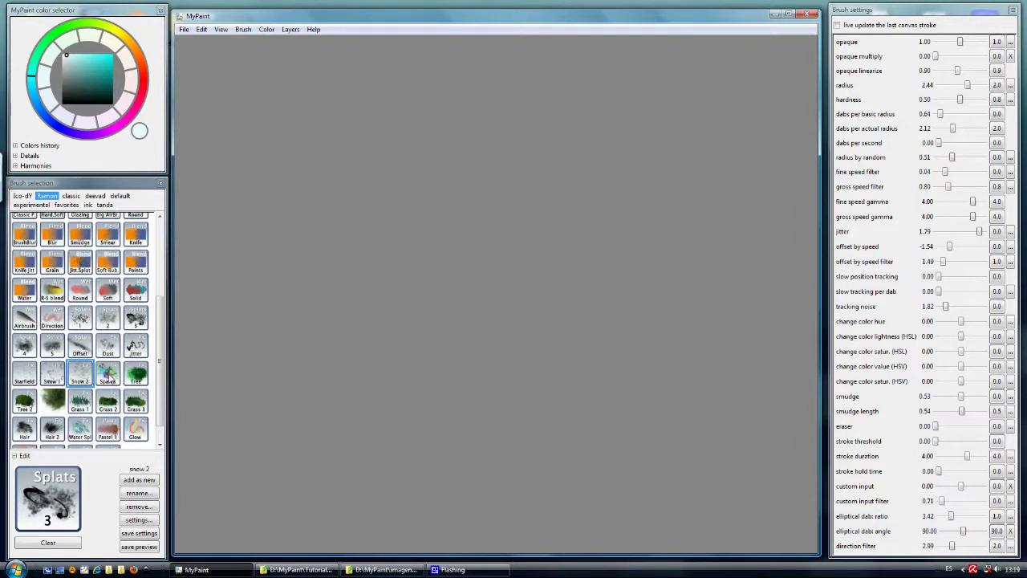
click(109, 377)
mouse_move(465, 134)
mouse_down()
mouse_move(476, 202)
mouse_move(480, 165)
mouse_move(456, 77)
mouse_move(478, 201)
mouse_up()
mouse_move(450, 249)
mouse_down()
mouse_move(470, 321)
mouse_move(449, 353)
mouse_move(482, 401)
mouse_move(453, 305)
mouse_move(458, 153)
mouse_move(461, 273)
mouse_move(433, 56)
mouse_move(458, 289)
mouse_move(434, 237)
mouse_move(474, 205)
mouse_move(462, 165)
mouse_move(473, 50)
mouse_move(482, 148)
mouse_move(461, 205)
mouse_move(454, 538)
mouse_up()
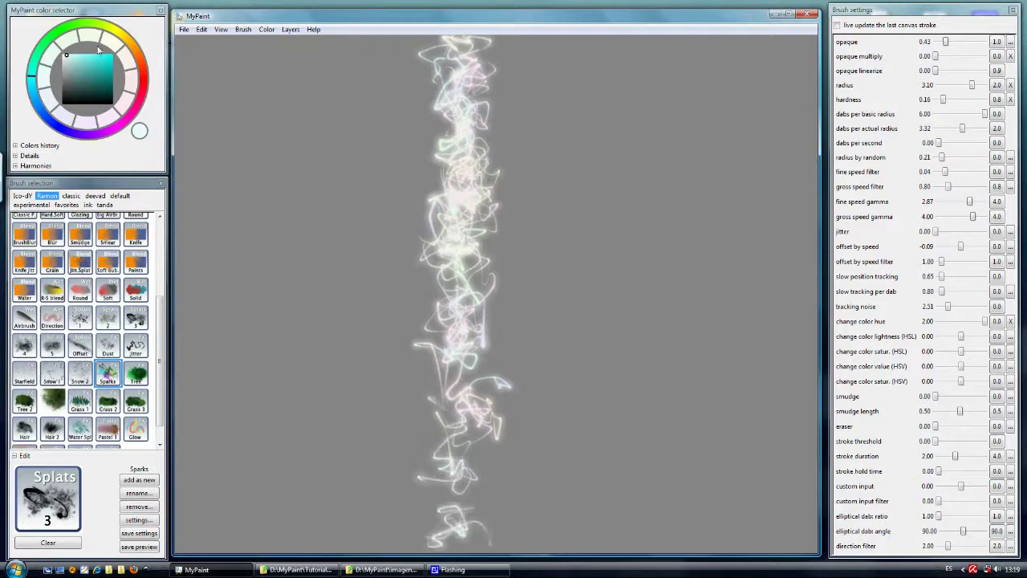
click(103, 56)
mouse_move(440, 40)
mouse_down()
mouse_move(459, 148)
mouse_move(457, 509)
mouse_move(481, 434)
mouse_move(454, 241)
mouse_move(459, 97)
mouse_move(461, 249)
mouse_move(454, 241)
mouse_up()
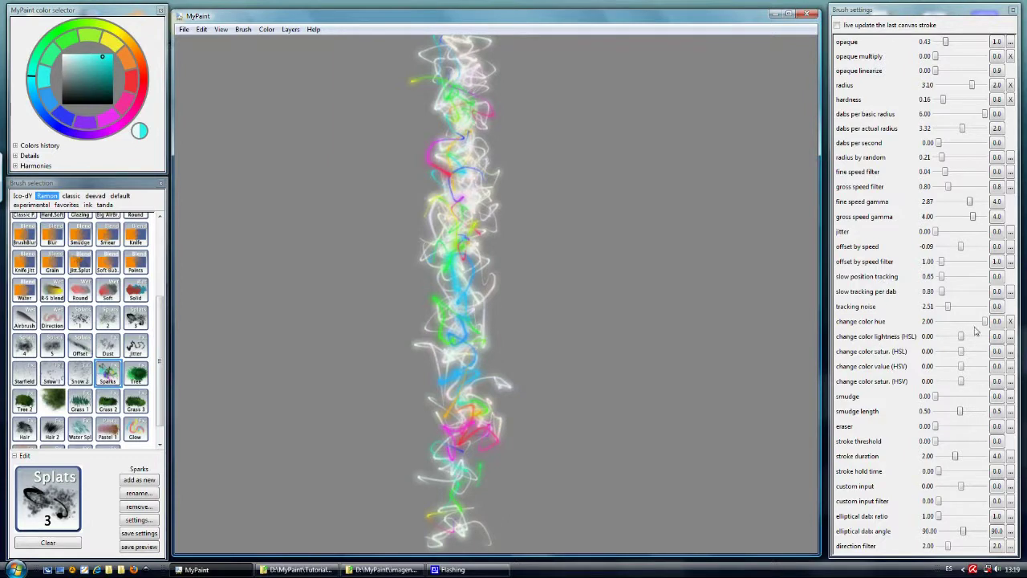
- Examine the Sparks brush's change color hue curve beside a narrowed canvas window, painting a colourful test streak right of the white column
click(1010, 321)
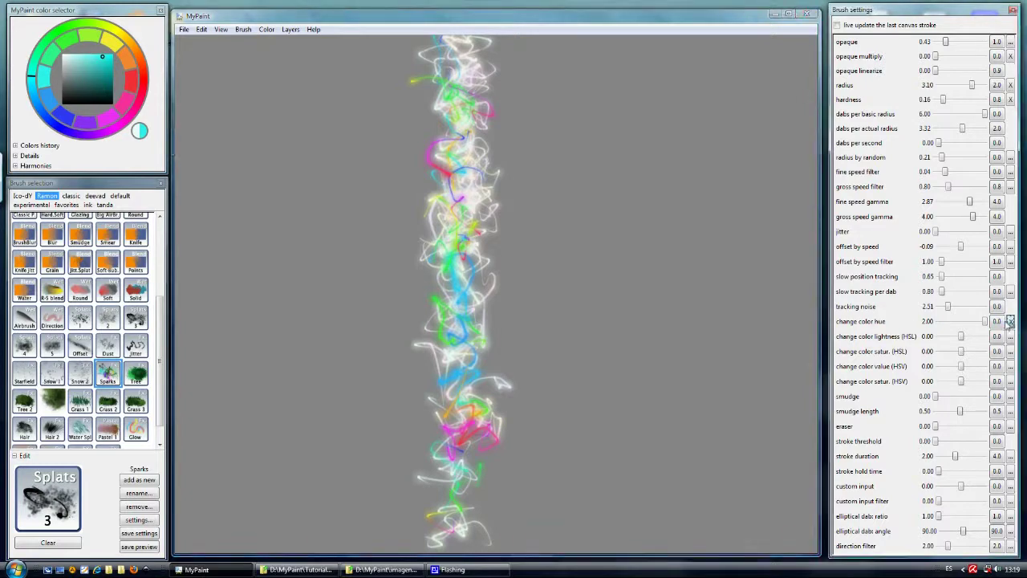
mouse_move(214, 61)
mouse_down()
mouse_move(342, 70)
mouse_move(785, 64)
mouse_up()
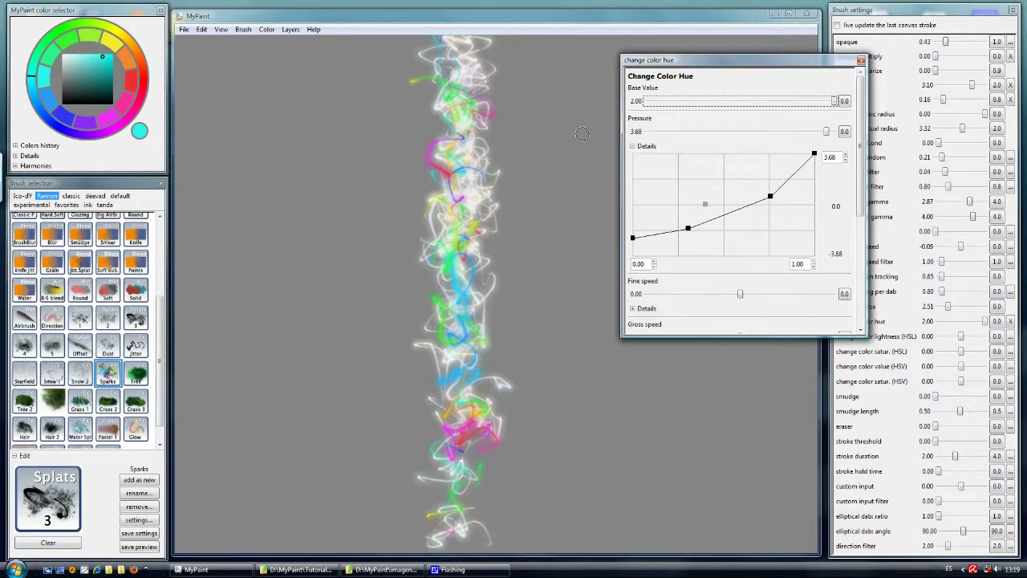
click(816, 46)
mouse_move(817, 45)
mouse_down()
mouse_move(600, 60)
mouse_move(608, 76)
mouse_up()
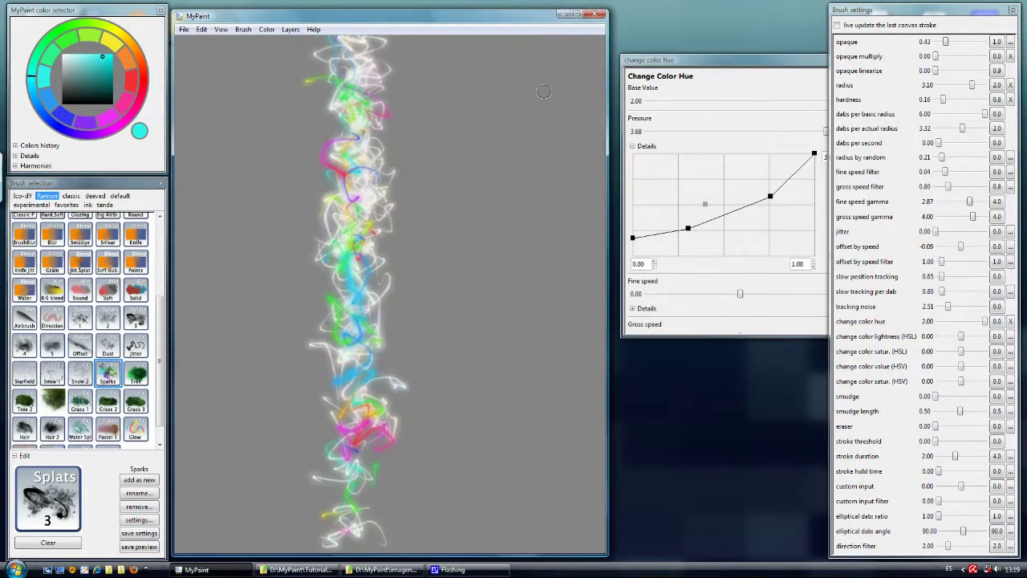
mouse_move(511, 86)
mouse_down()
mouse_move(505, 189)
mouse_move(516, 293)
mouse_move(500, 341)
mouse_move(511, 384)
mouse_up()
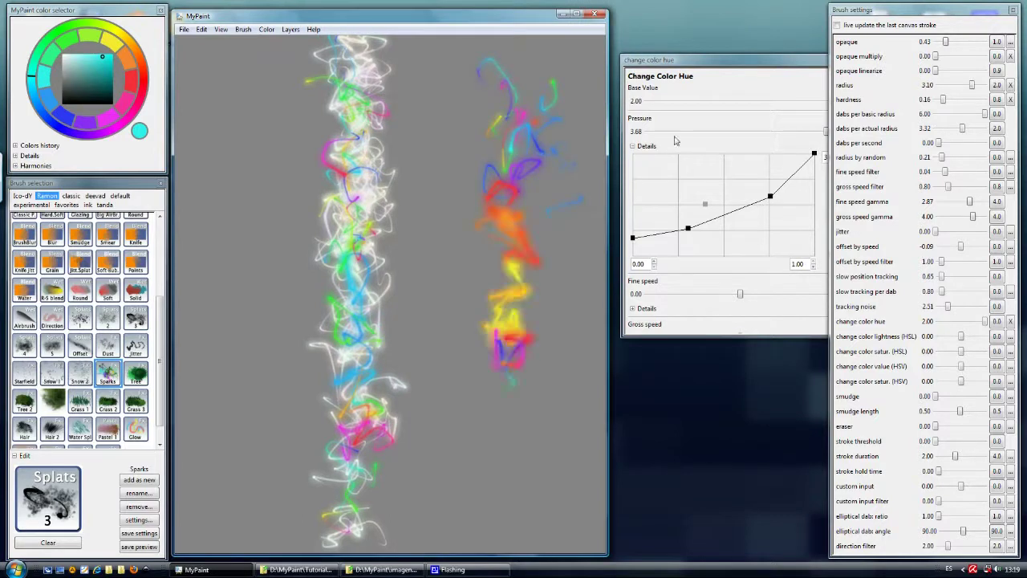
drag(707, 70, 699, 56)
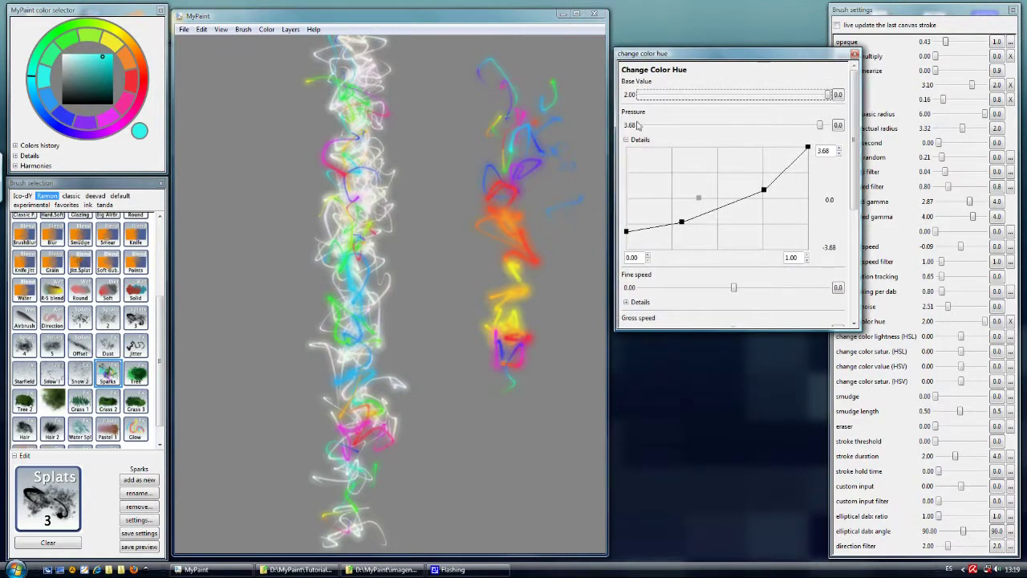
click(855, 55)
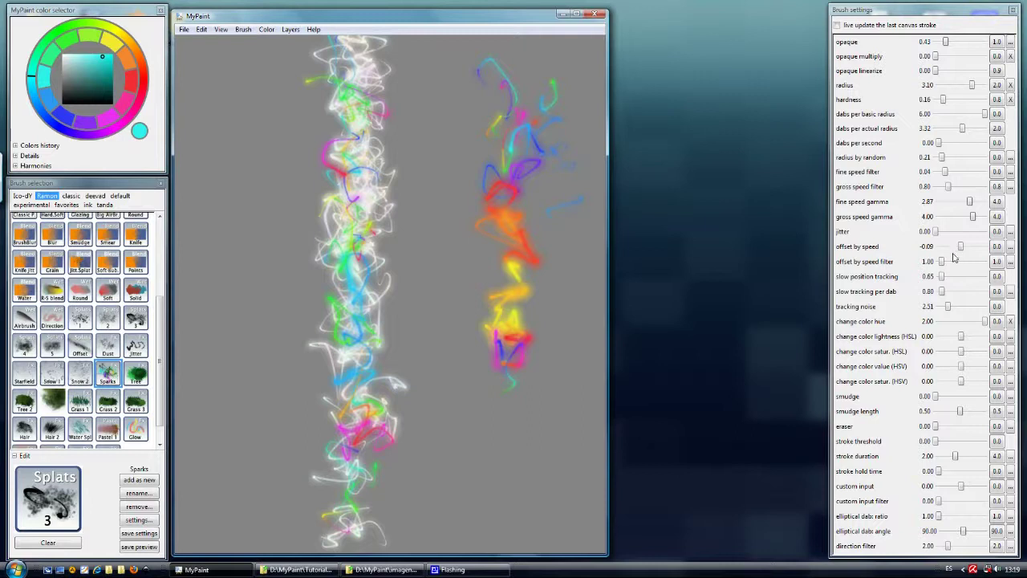
- Set the Sparks brush's tracking noise to 0.28 and paint smooth multicoloured vertical strokes on both sides of the white column
drag(934, 232, 936, 233)
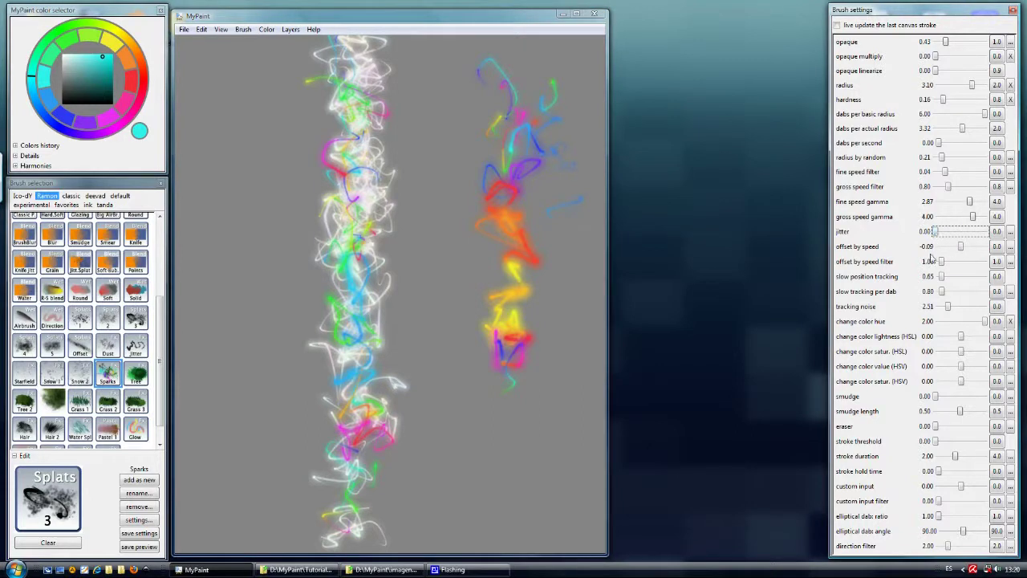
drag(948, 306, 943, 309)
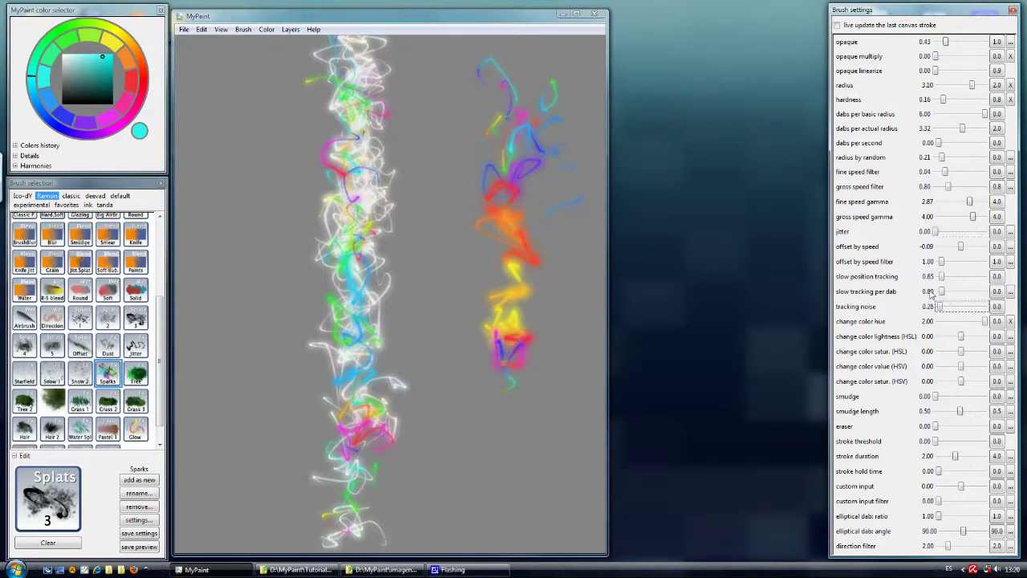
drag(454, 78, 442, 414)
drag(574, 81, 569, 446)
mouse_move(553, 84)
mouse_down()
mouse_move(550, 433)
mouse_move(531, 498)
mouse_move(472, 145)
mouse_up()
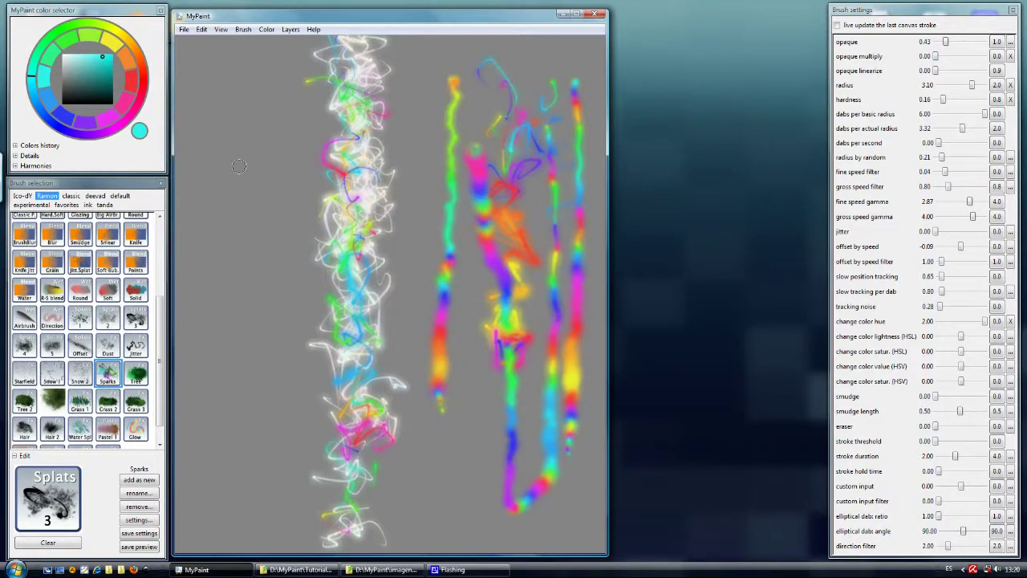
drag(256, 42, 248, 324)
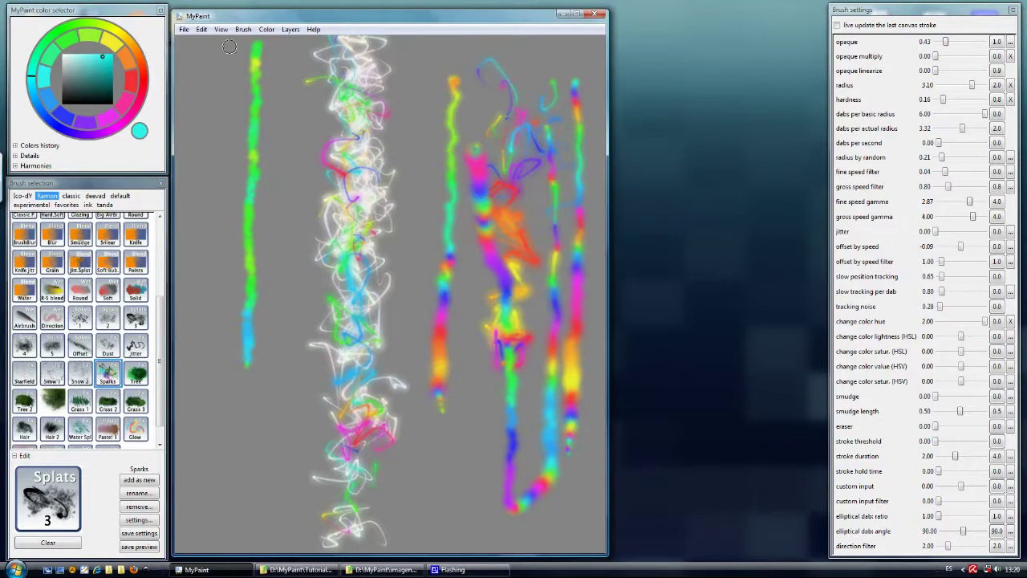
drag(226, 48, 223, 397)
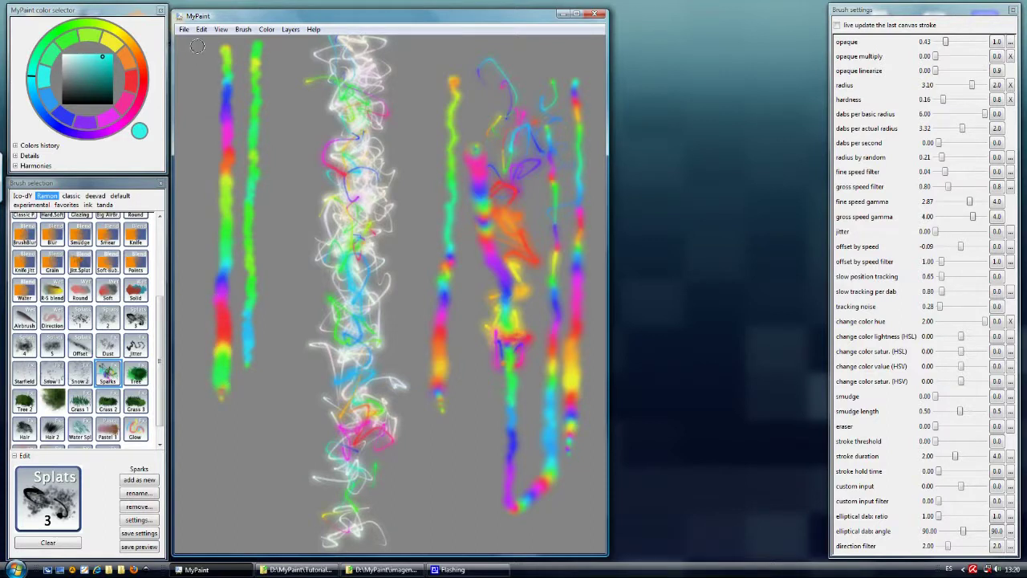
- Paint more multicoloured vertical Sparks strokes left of the white column, a horizontal stroke near the canvas bottom and a squiggle right of the column
mouse_move(202, 46)
mouse_down()
mouse_move(186, 462)
mouse_move(196, 503)
mouse_up()
drag(203, 371, 201, 419)
mouse_move(282, 180)
mouse_down()
mouse_move(285, 448)
mouse_move(319, 522)
mouse_move(531, 524)
mouse_move(222, 530)
mouse_up()
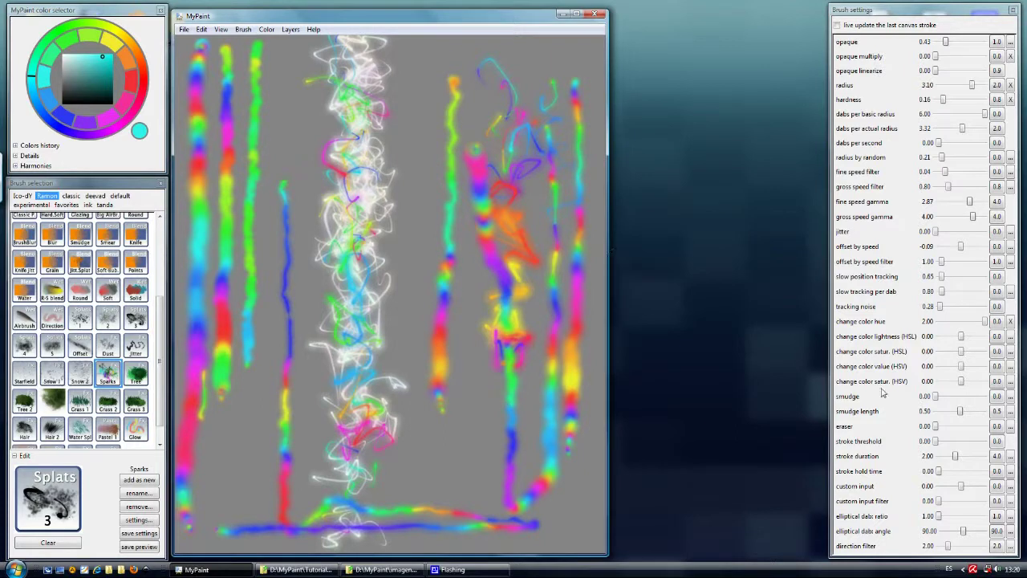
mouse_move(394, 256)
mouse_down()
mouse_move(403, 278)
mouse_move(407, 334)
mouse_move(397, 358)
mouse_up()
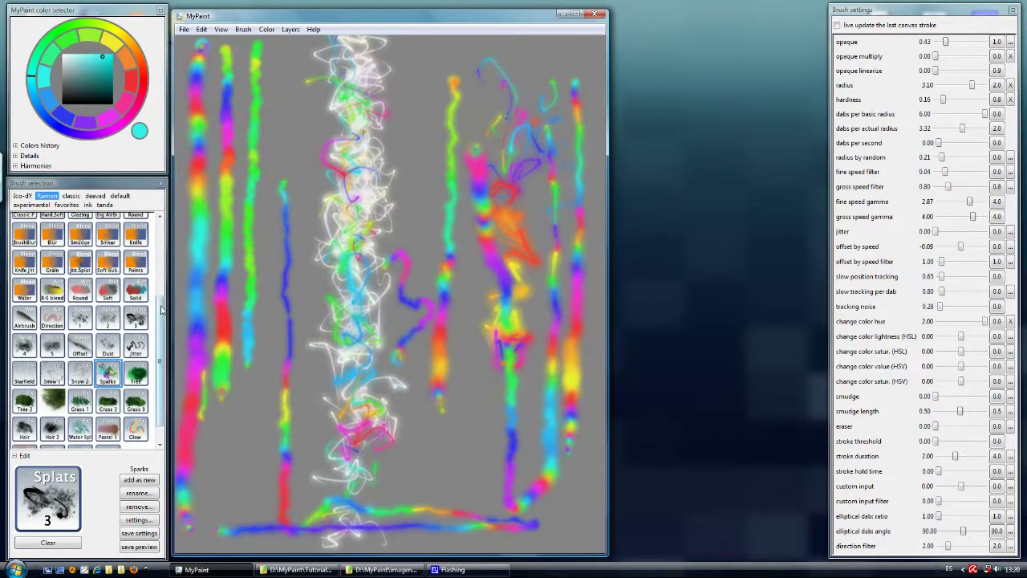
scroll(162, 321, down, 1)
mouse_move(285, 285)
mouse_down()
mouse_move(304, 234)
mouse_move(265, 189)
mouse_move(303, 170)
mouse_move(285, 186)
mouse_move(293, 193)
mouse_move(273, 173)
mouse_move(290, 187)
mouse_move(278, 181)
mouse_move(271, 197)
mouse_up()
drag(395, 259, 396, 263)
- Clear the canvas and paint a turquoise glow with a white highlight at its centre using the Glow Airbrush
key(Delete)
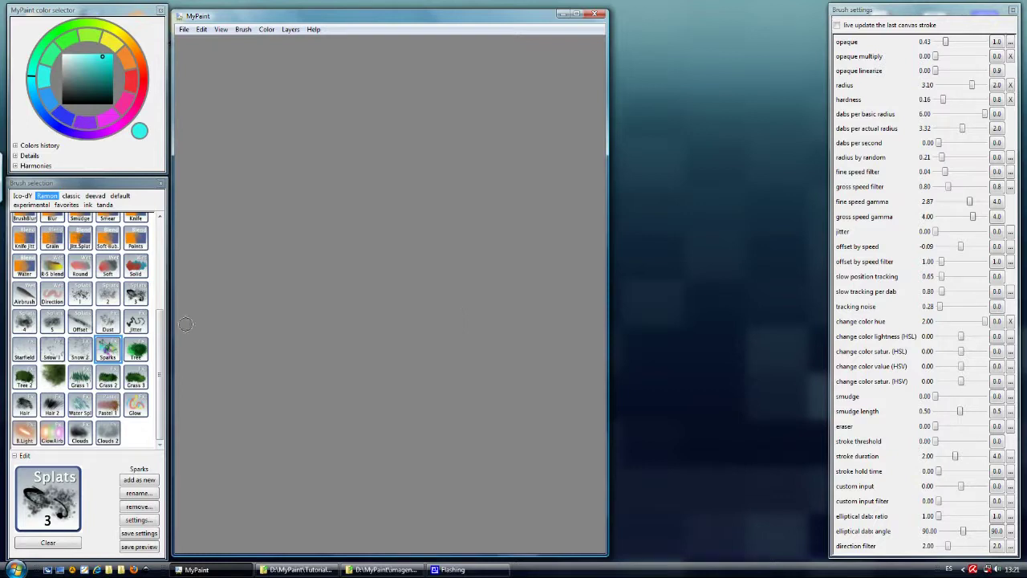
drag(160, 342, 154, 405)
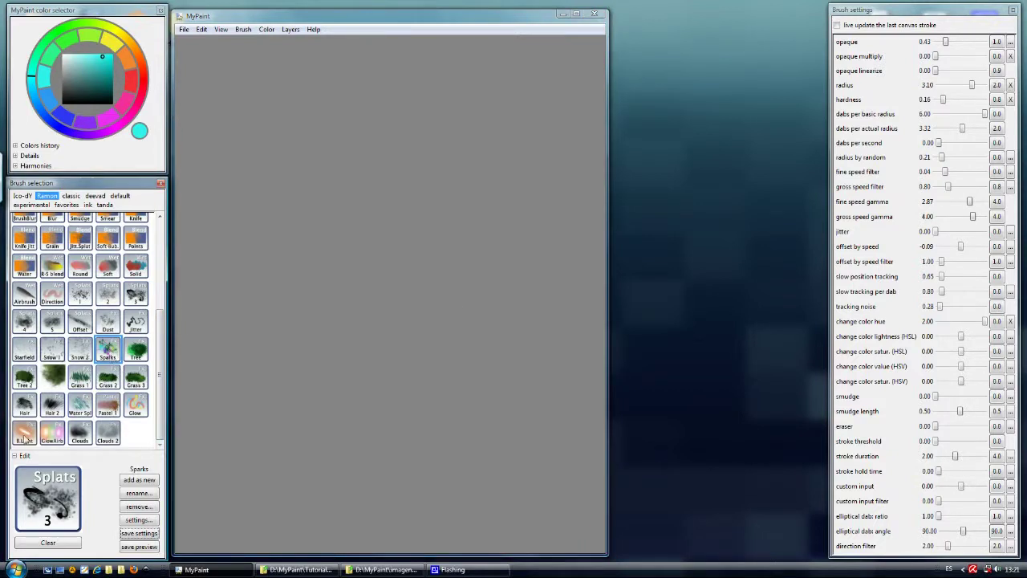
mouse_move(25, 436)
mouse_down()
mouse_move(97, 394)
mouse_move(130, 353)
mouse_up()
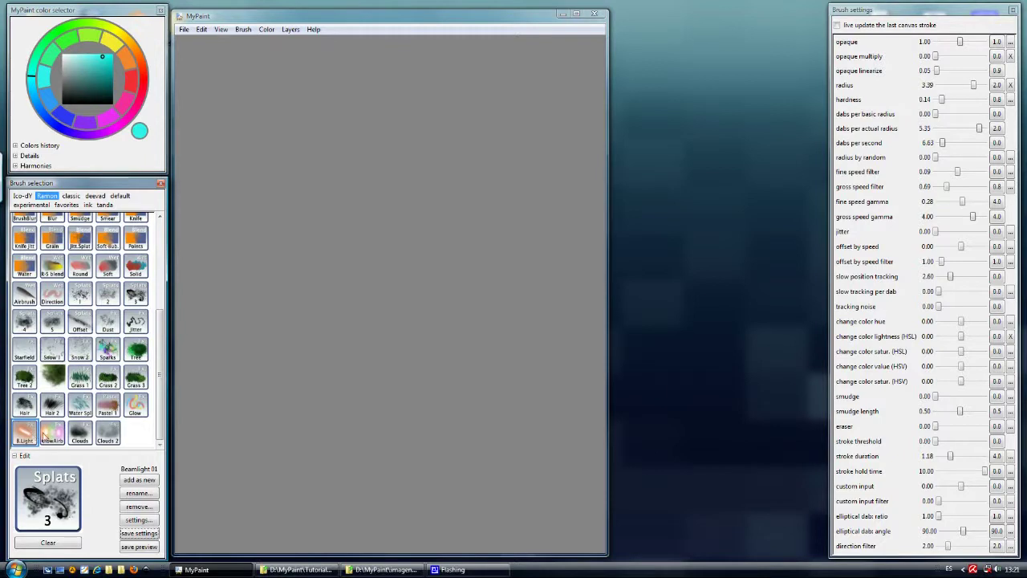
click(56, 434)
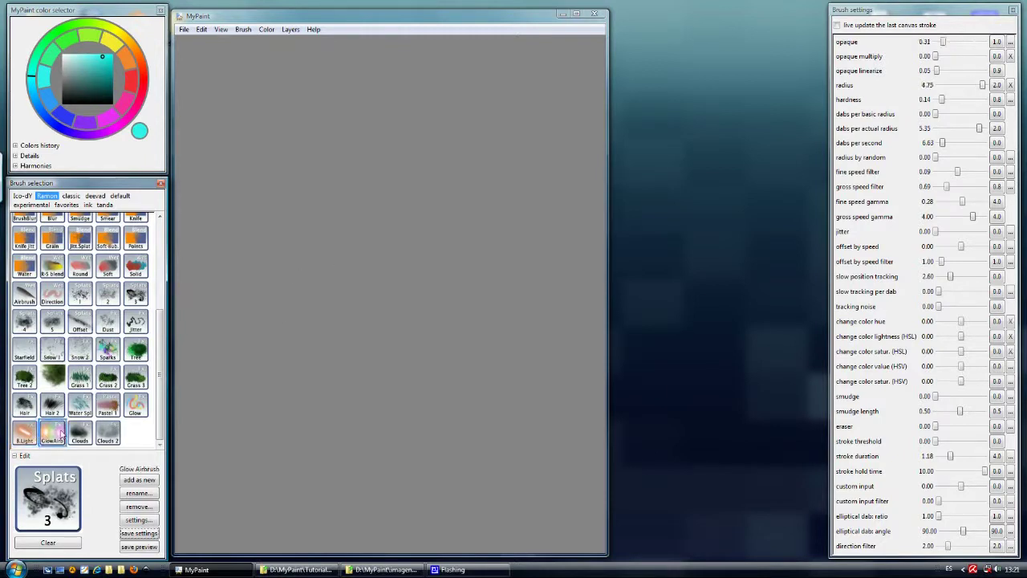
mouse_move(354, 238)
mouse_down()
mouse_move(377, 317)
mouse_move(378, 221)
mouse_move(354, 265)
mouse_move(377, 273)
mouse_move(366, 259)
mouse_move(353, 277)
mouse_move(381, 241)
mouse_move(345, 264)
mouse_move(356, 255)
mouse_up()
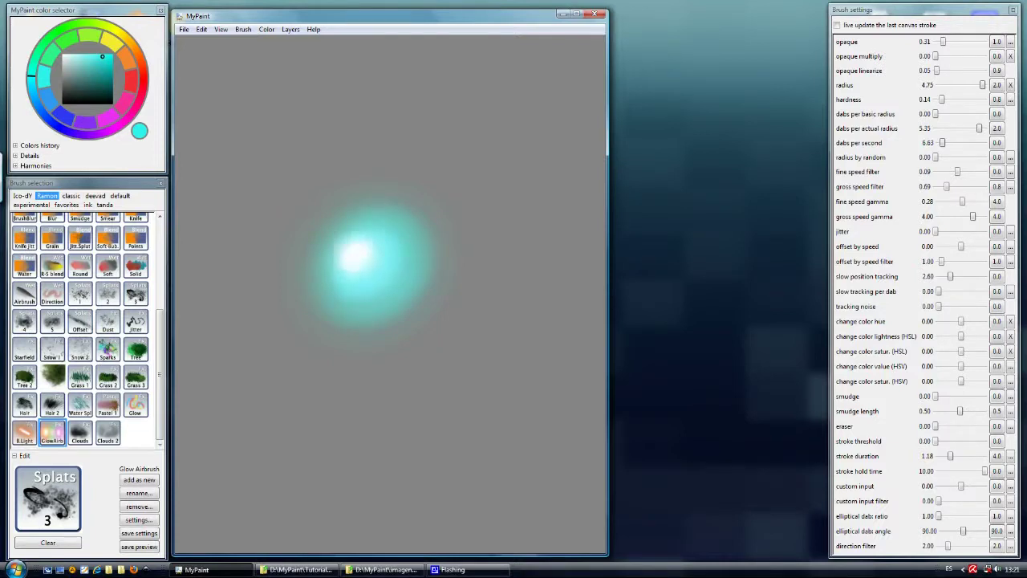
- Pick orange and paint a bright glow beside the turquoise one, plus a faint reddish spot and two bright glows above them
click(136, 54)
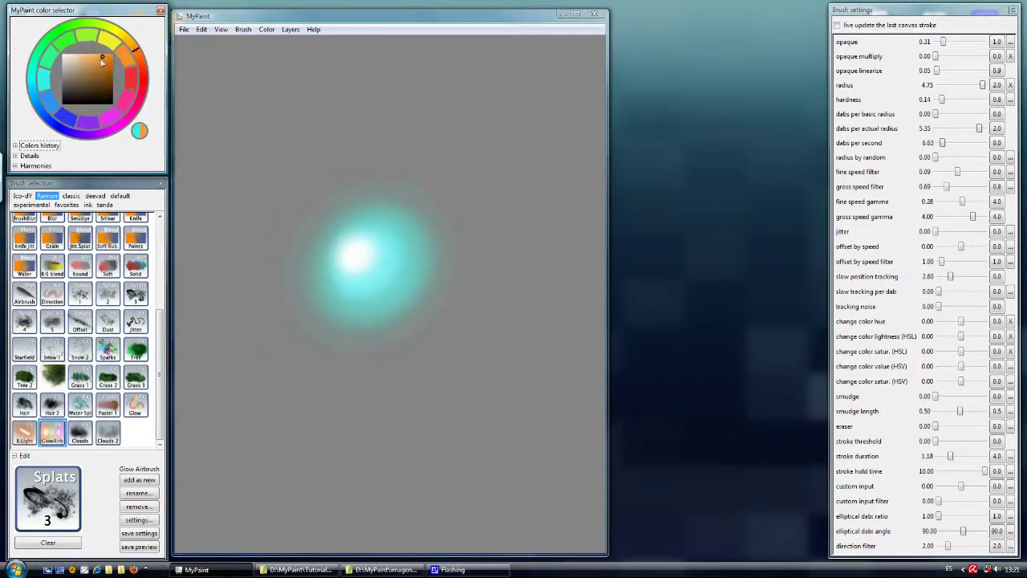
mouse_move(476, 237)
mouse_down()
mouse_move(502, 314)
mouse_move(550, 229)
mouse_move(506, 304)
mouse_move(510, 249)
mouse_move(520, 261)
mouse_move(509, 242)
mouse_move(509, 252)
mouse_up()
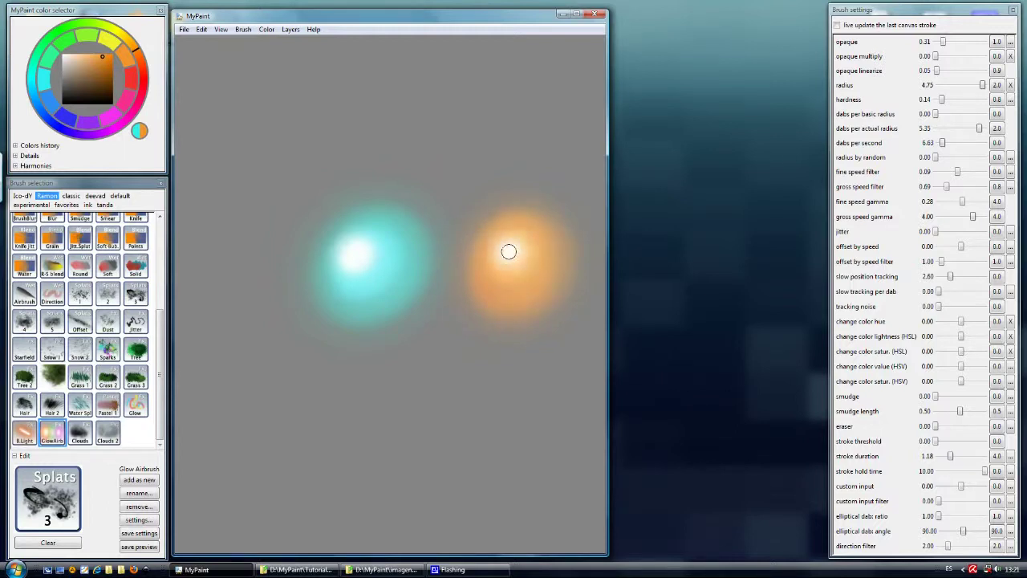
drag(492, 121, 522, 112)
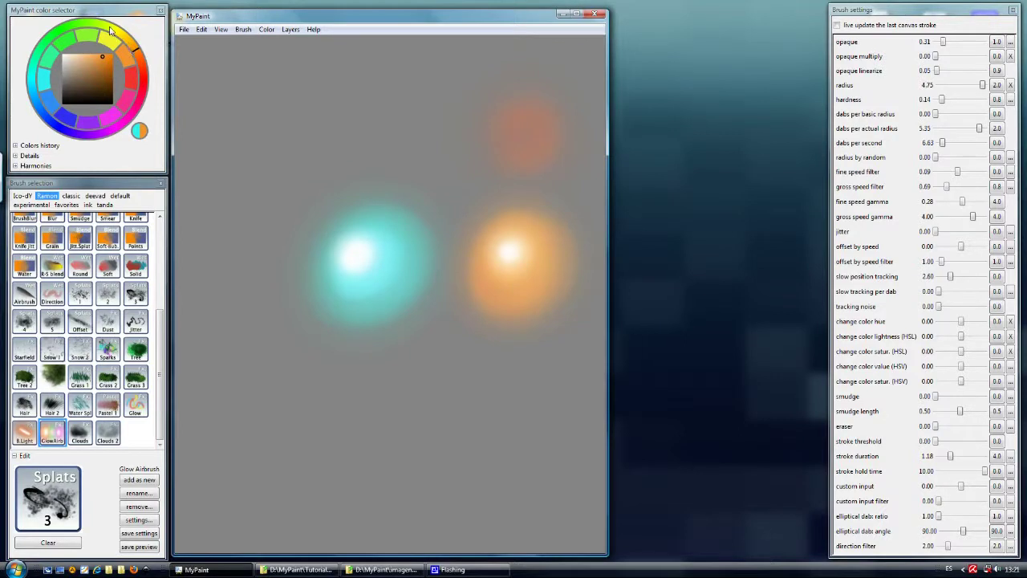
click(409, 145)
mouse_move(409, 145)
mouse_down()
mouse_move(395, 142)
mouse_move(413, 150)
mouse_move(399, 135)
mouse_up()
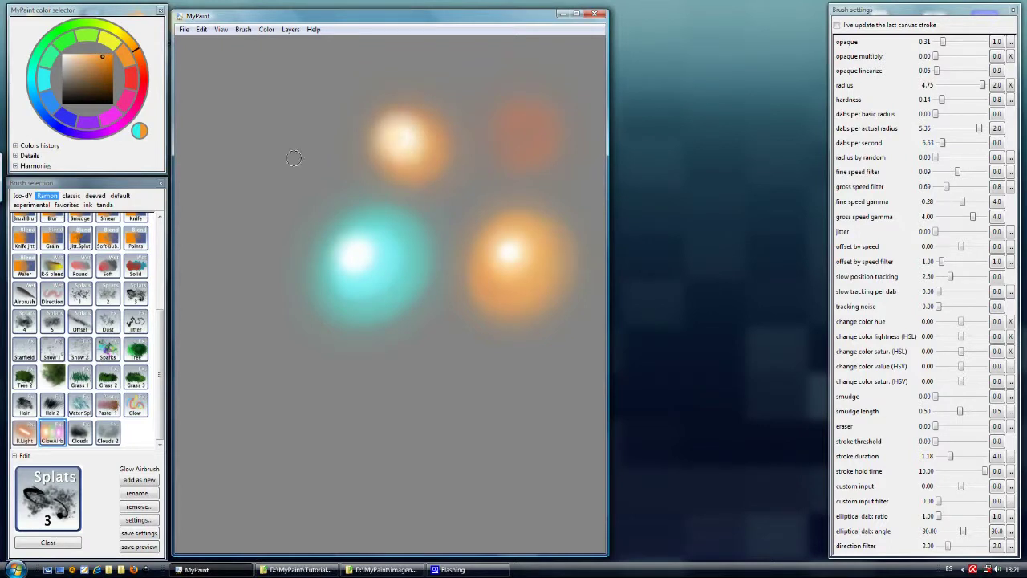
mouse_move(313, 126)
mouse_down()
mouse_move(305, 149)
mouse_move(294, 142)
mouse_up()
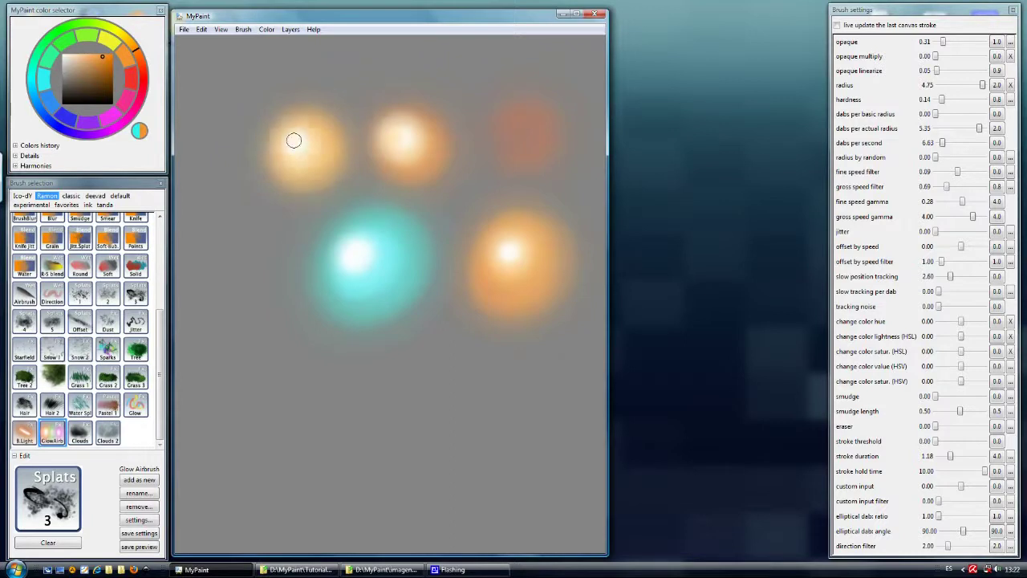
- Change the canvas background to the dark blue pattern and paint a saturated blue glow below the existing ones
click(57, 31)
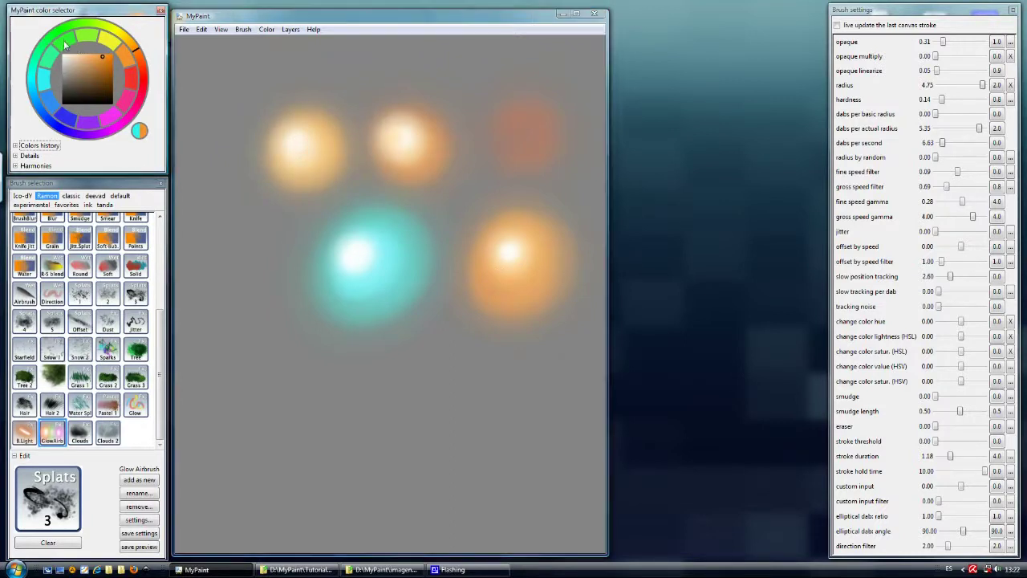
click(291, 28)
click(301, 55)
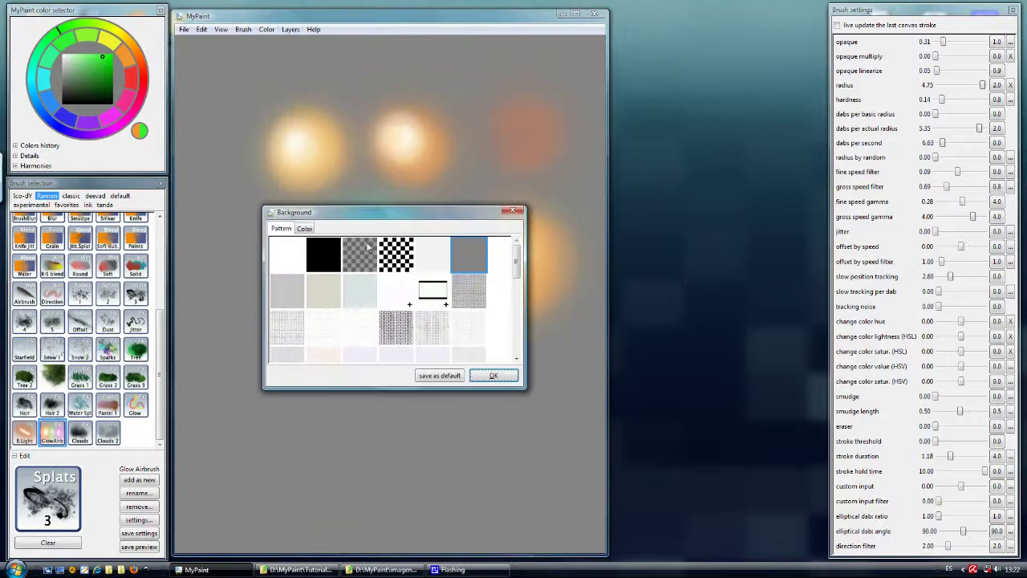
click(332, 269)
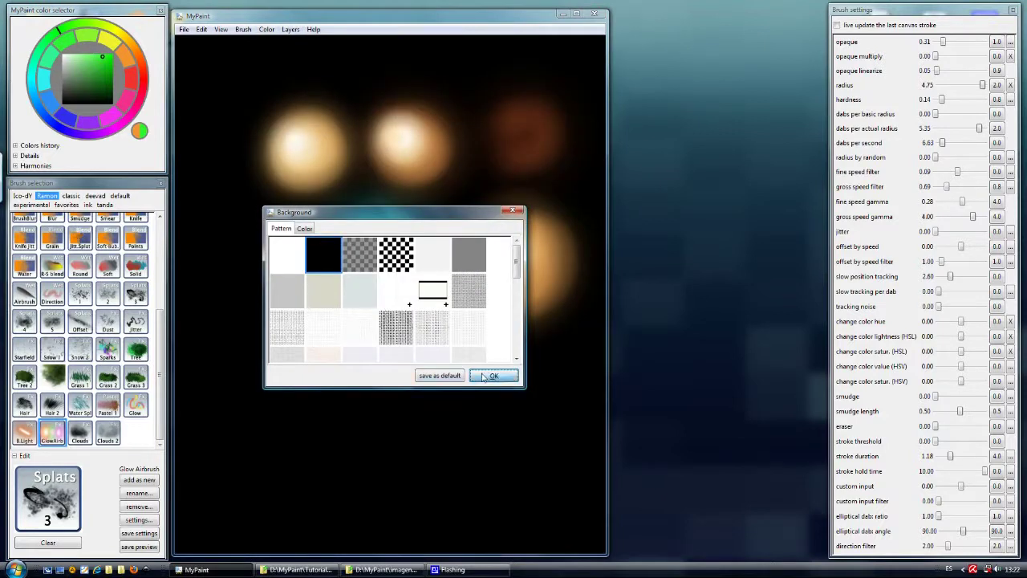
scroll(499, 357, down, 5)
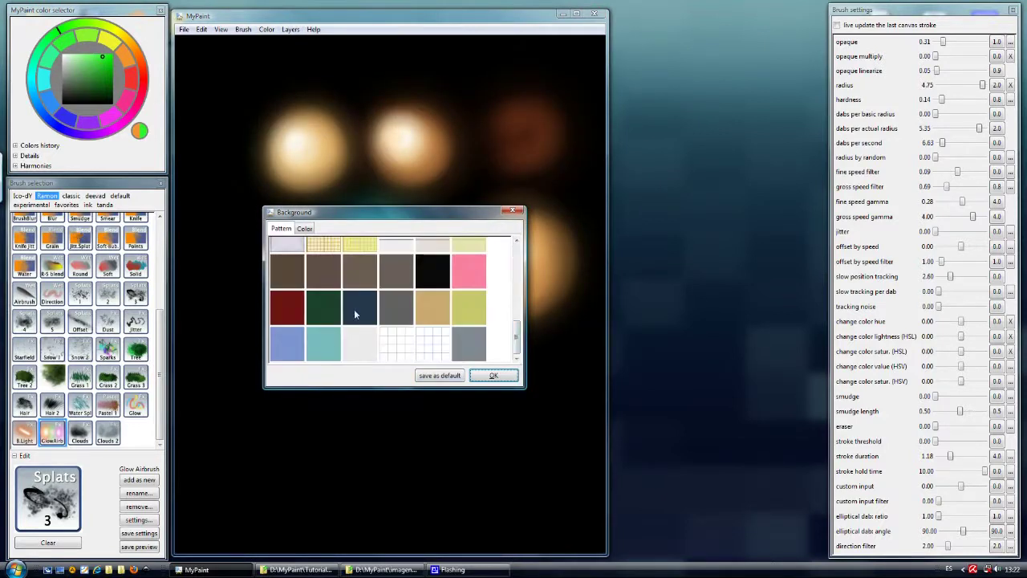
click(355, 311)
click(493, 375)
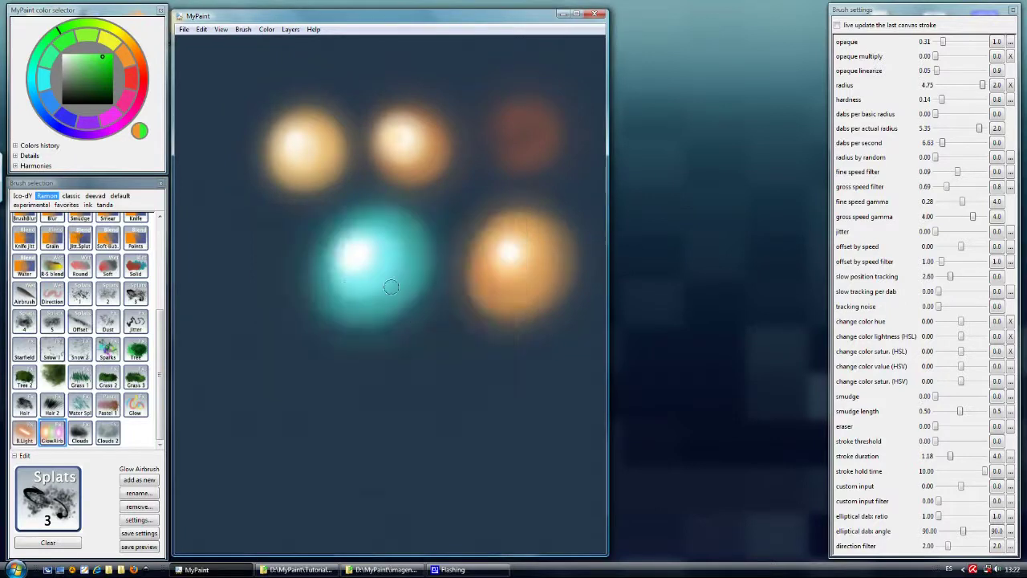
click(70, 122)
mouse_move(429, 360)
mouse_down()
mouse_move(455, 428)
mouse_move(407, 412)
mouse_move(416, 395)
mouse_move(430, 410)
mouse_move(438, 386)
mouse_up()
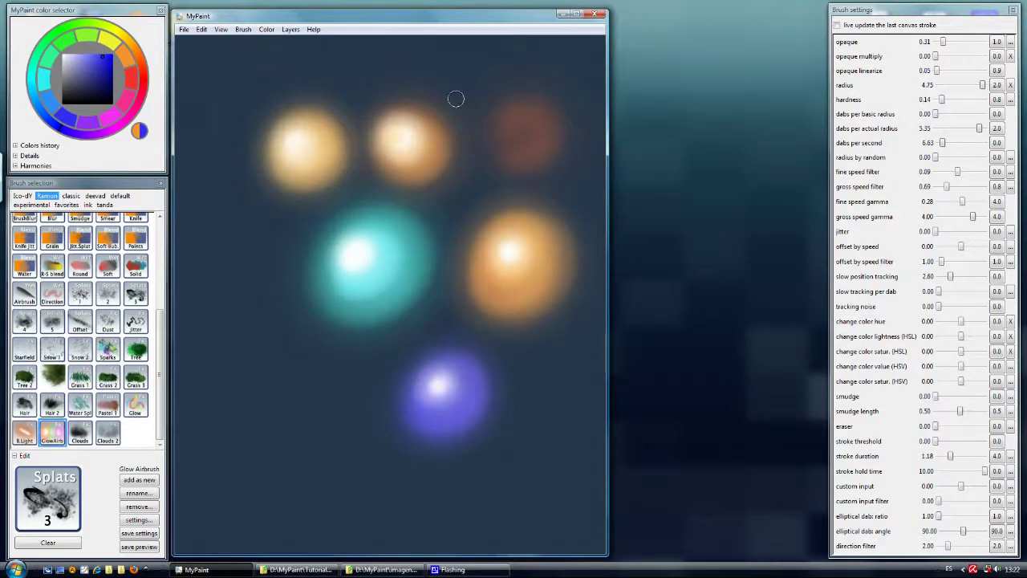
- Set change color lightness (HSL) to -0.01 and examine the pressure curve of the Glow Airbrush's change color hue setting
click(962, 336)
click(1010, 321)
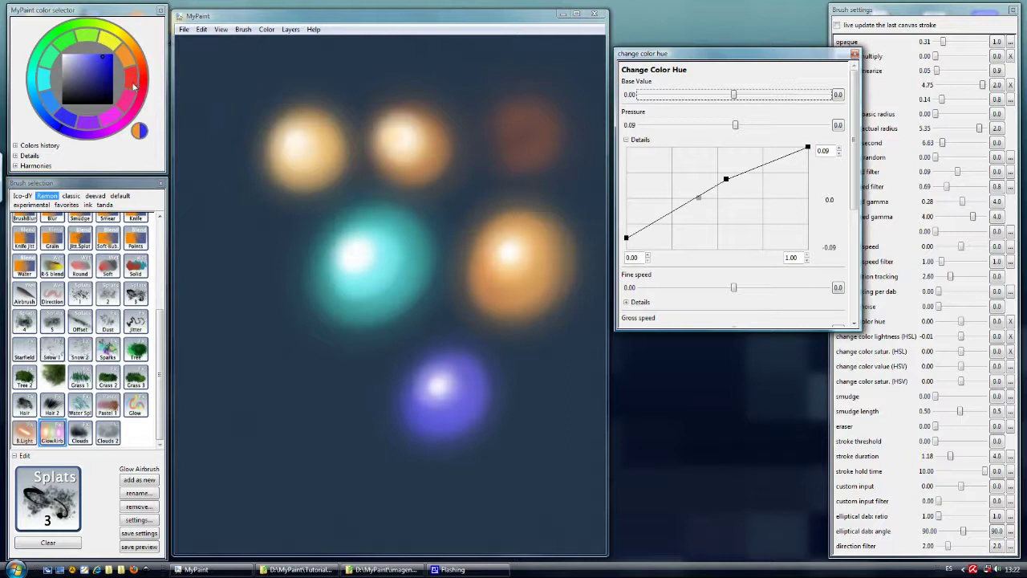
drag(759, 58, 761, 63)
click(857, 59)
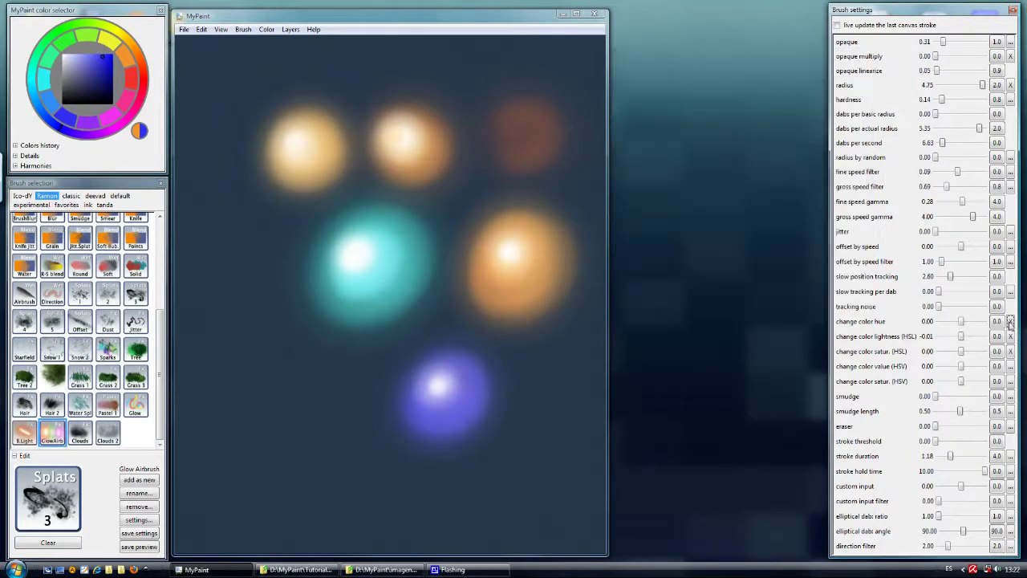
- Nudge the second point of the change color lightness (HSL) pressure curve slightly lower and further right, with its window beside the glows
click(1011, 336)
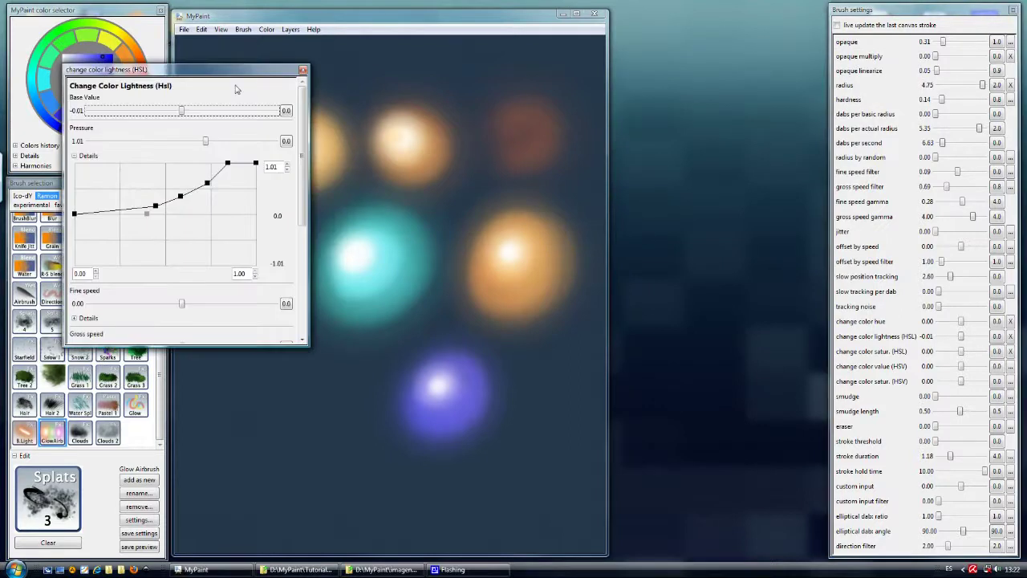
drag(241, 85, 679, 14)
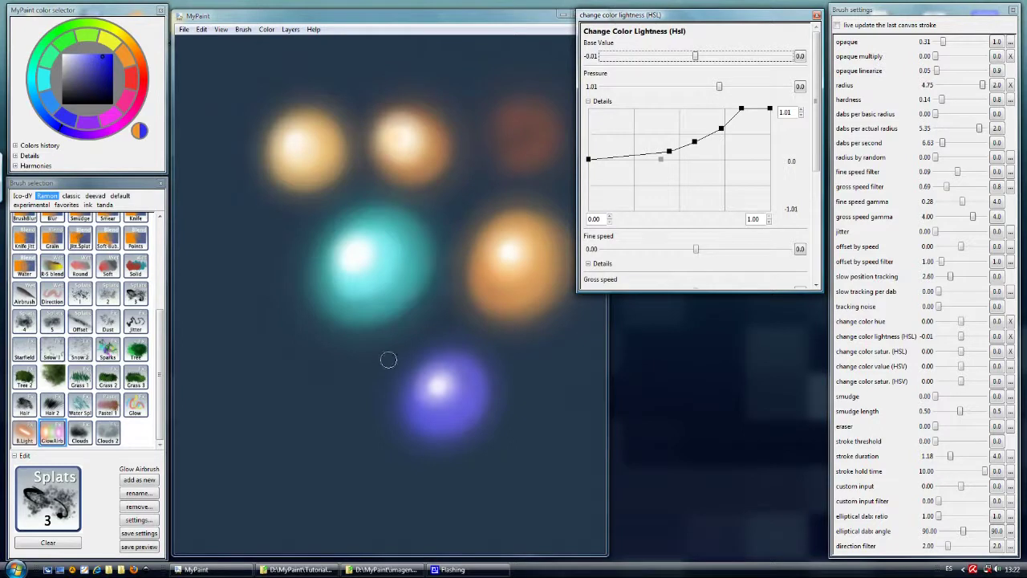
mouse_move(670, 151)
mouse_down()
mouse_move(657, 157)
mouse_move(672, 156)
mouse_up()
drag(670, 156, 674, 155)
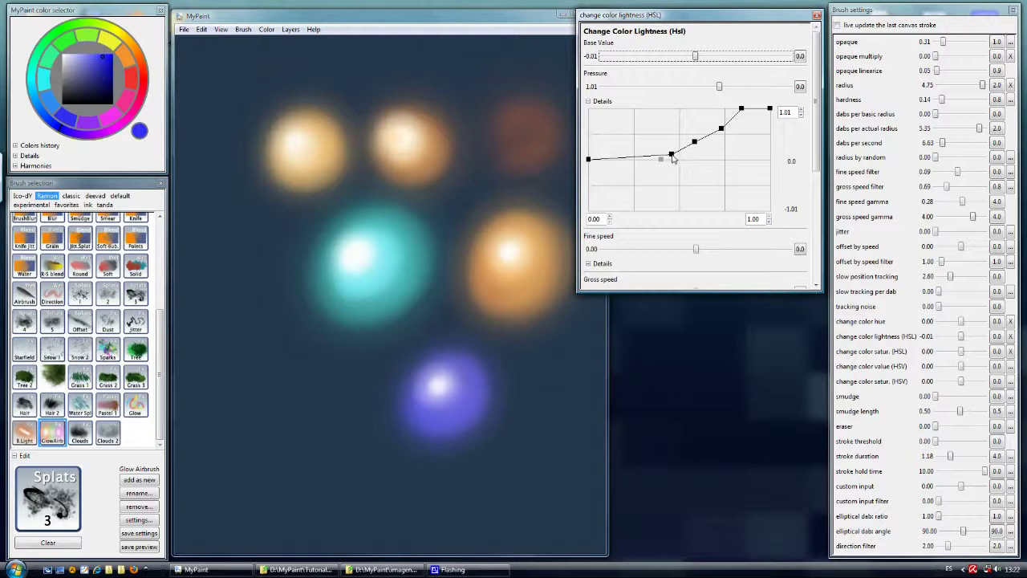